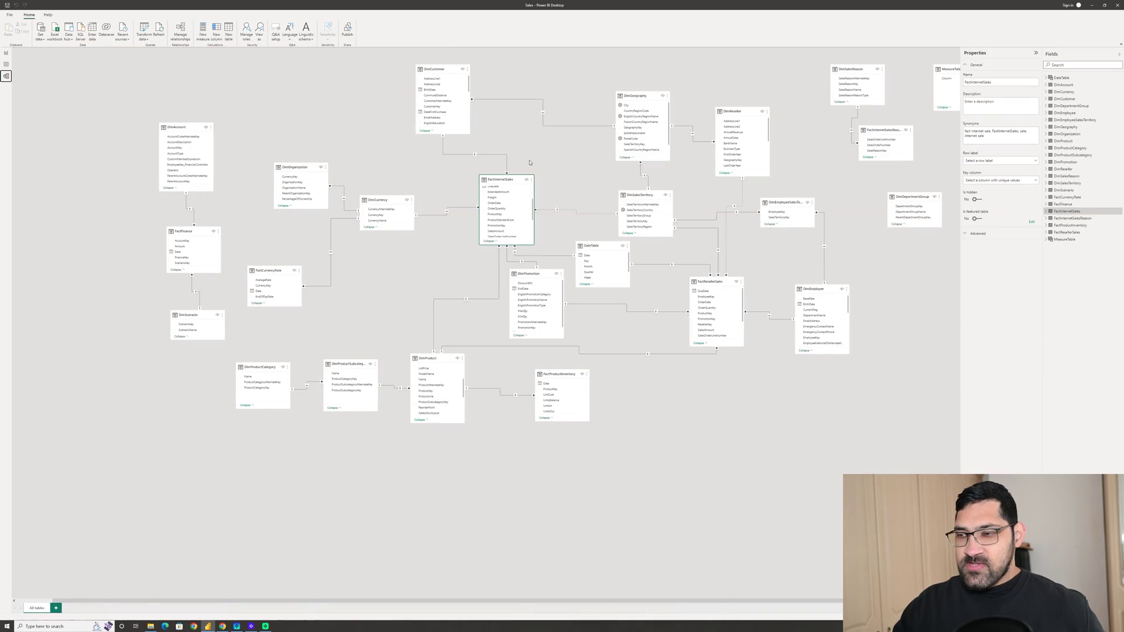
Step: Enlarge FactInternetSales in Model view, then show DimProductSubcategory's subcategory names in Data view
{"action": "scroll", "coordinate": [530, 162], "scroll_direction": "up", "scroll_amount": 5}
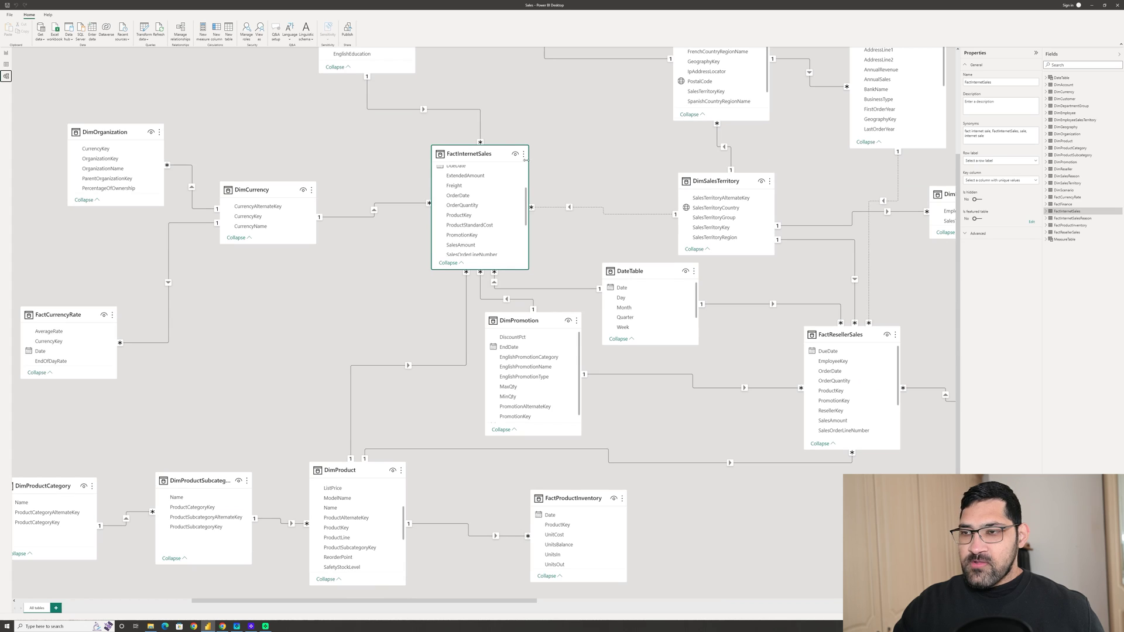
{"action": "left_click_drag", "start_coordinate": [494, 145], "coordinate": [493, 105]}
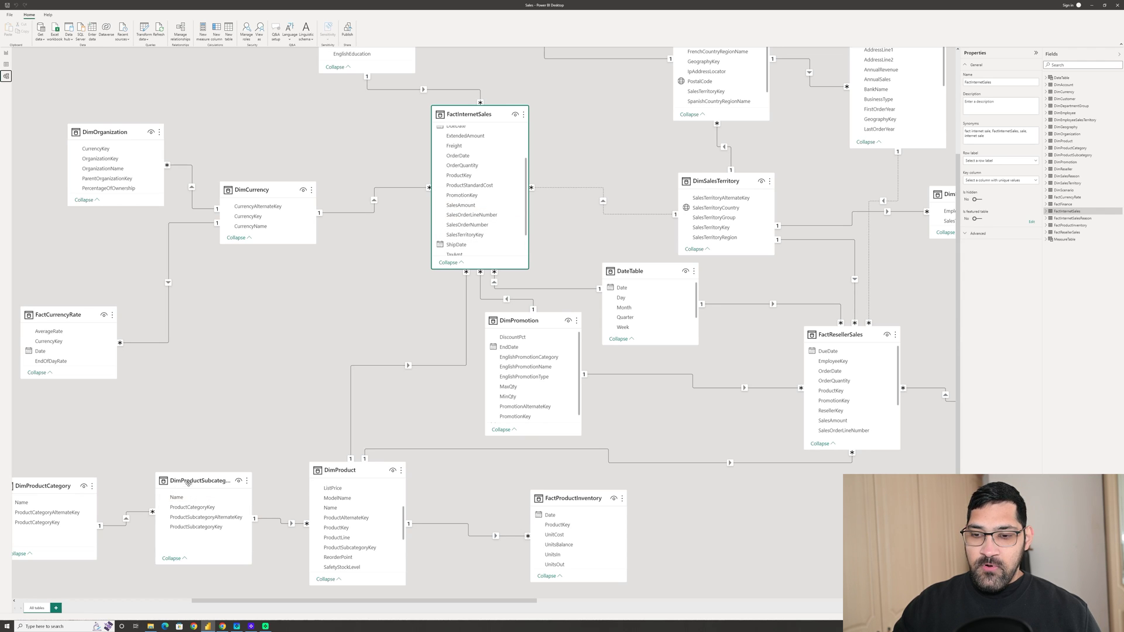
{"action": "left_click", "coordinate": [201, 497]}
Step: On the report page, start a new MeasureTable measure named 'Total Mountain Bike Sales Milan ='
{"action": "left_click", "coordinate": [6, 64]}
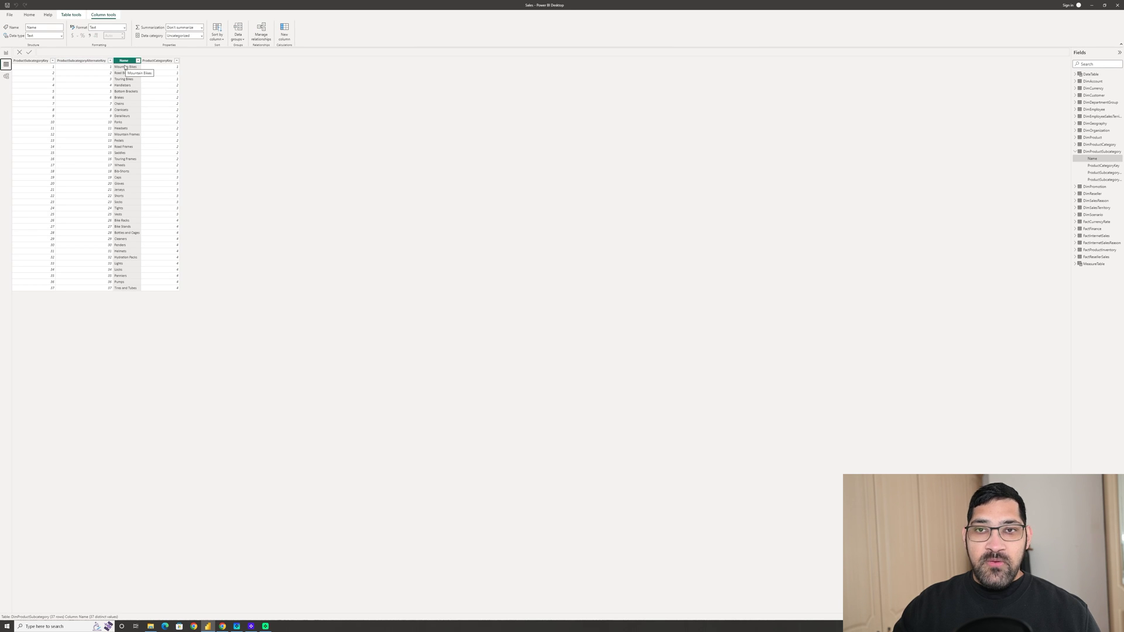
{"action": "left_click", "coordinate": [6, 54]}
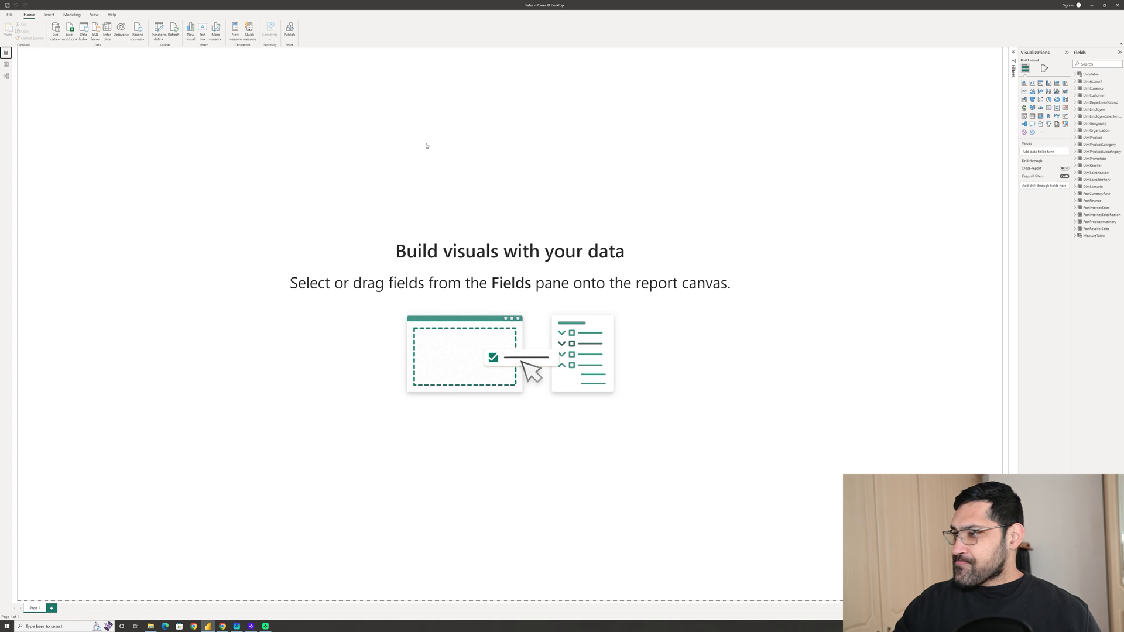
{"action": "left_click", "coordinate": [1090, 236]}
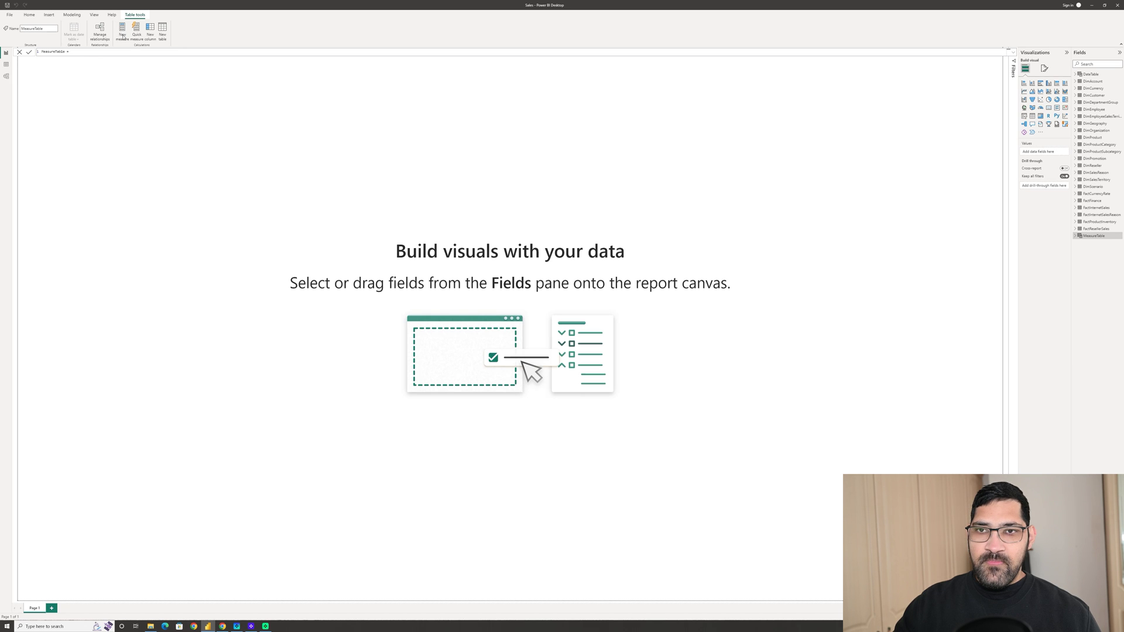
{"action": "left_click", "coordinate": [123, 37]}
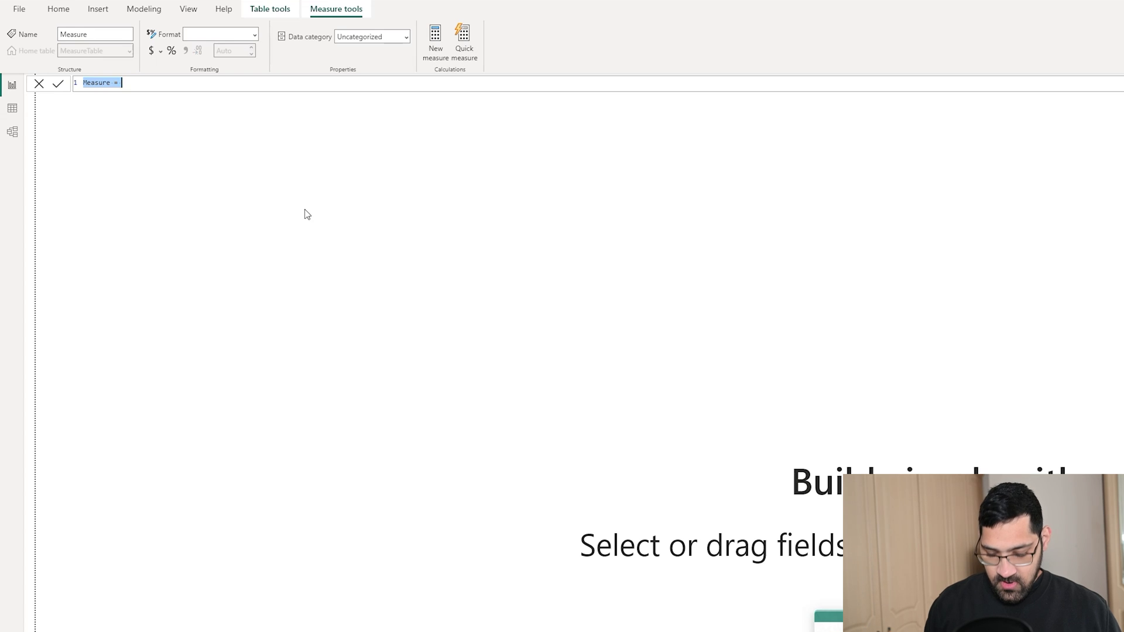
{"action": "type", "text": "Tot"}
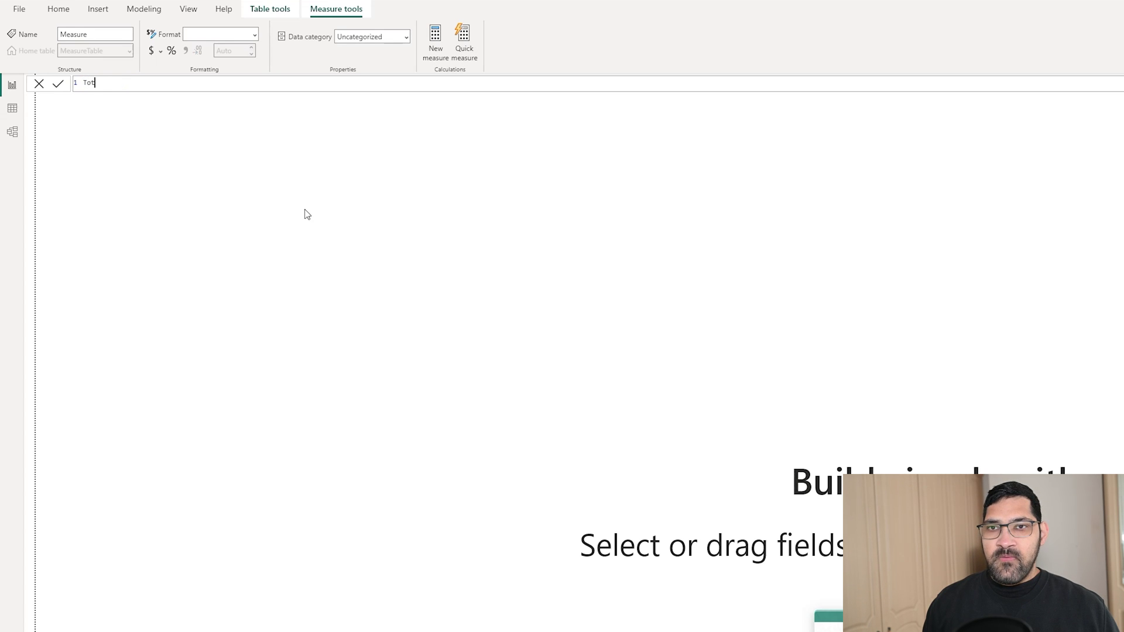
{"action": "type", "text": "al "}
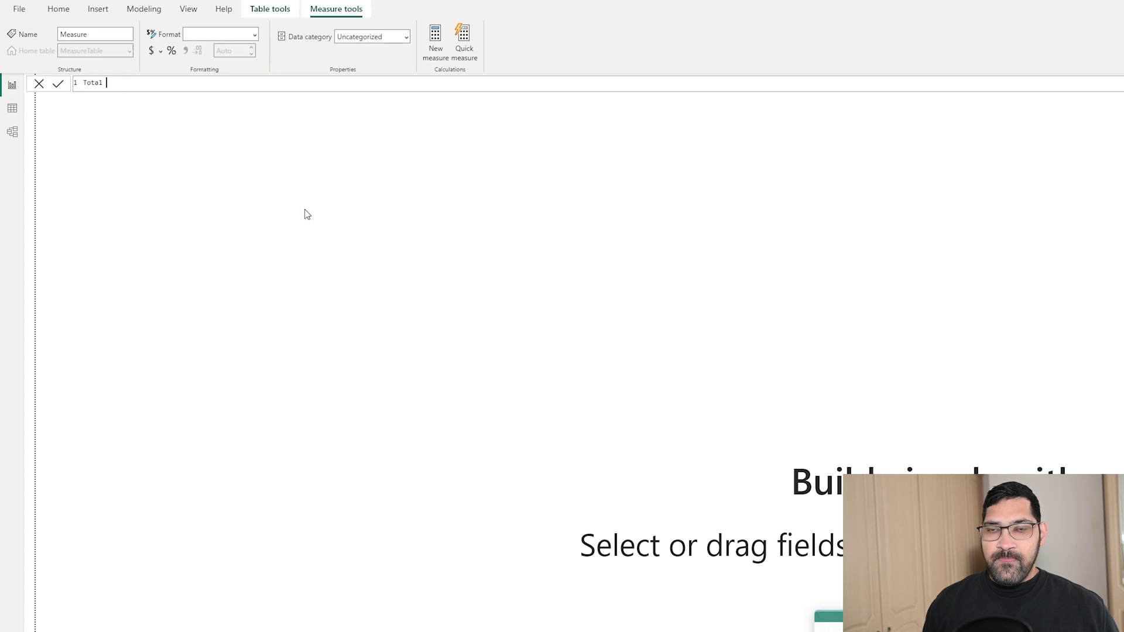
{"action": "type", "text": "Mount"}
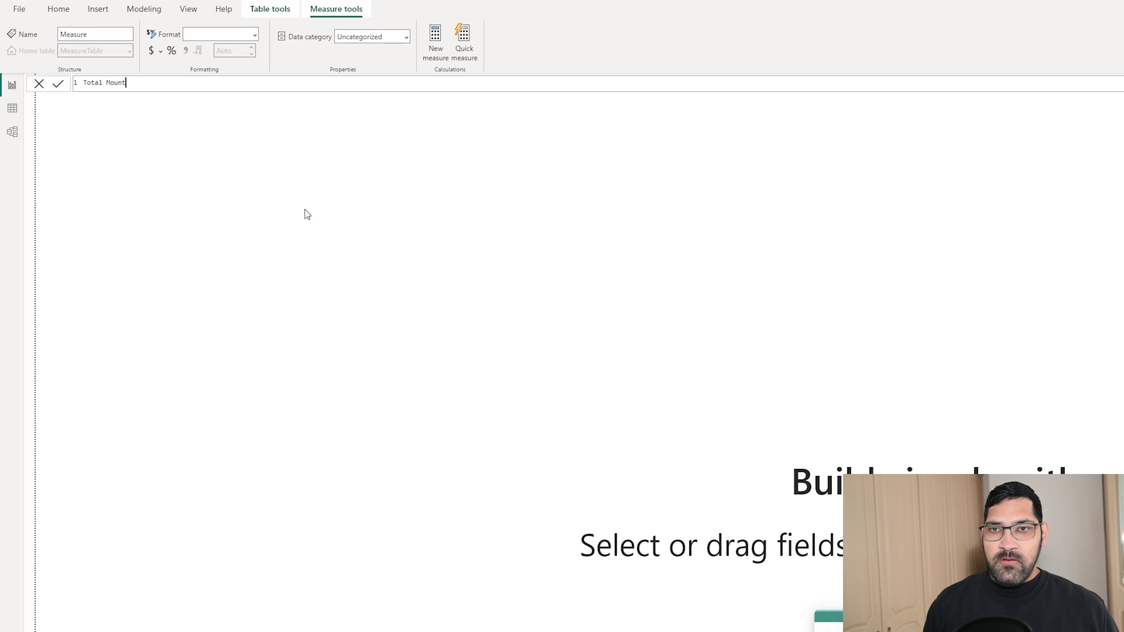
{"action": "type", "text": "ain "}
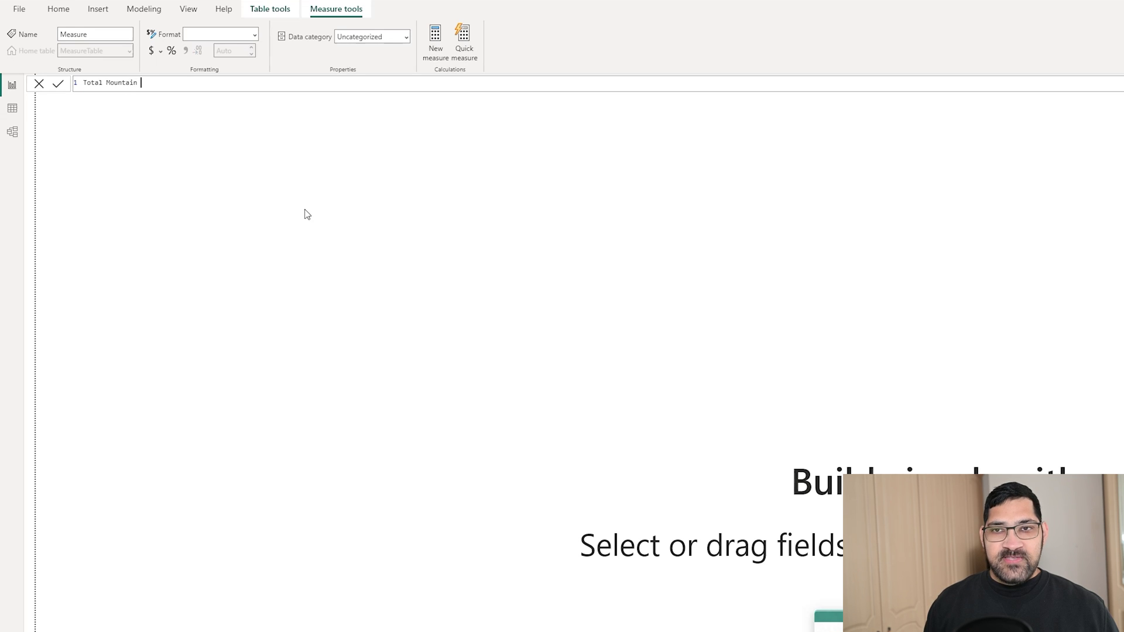
{"action": "type", "text": "Bike Sale"}
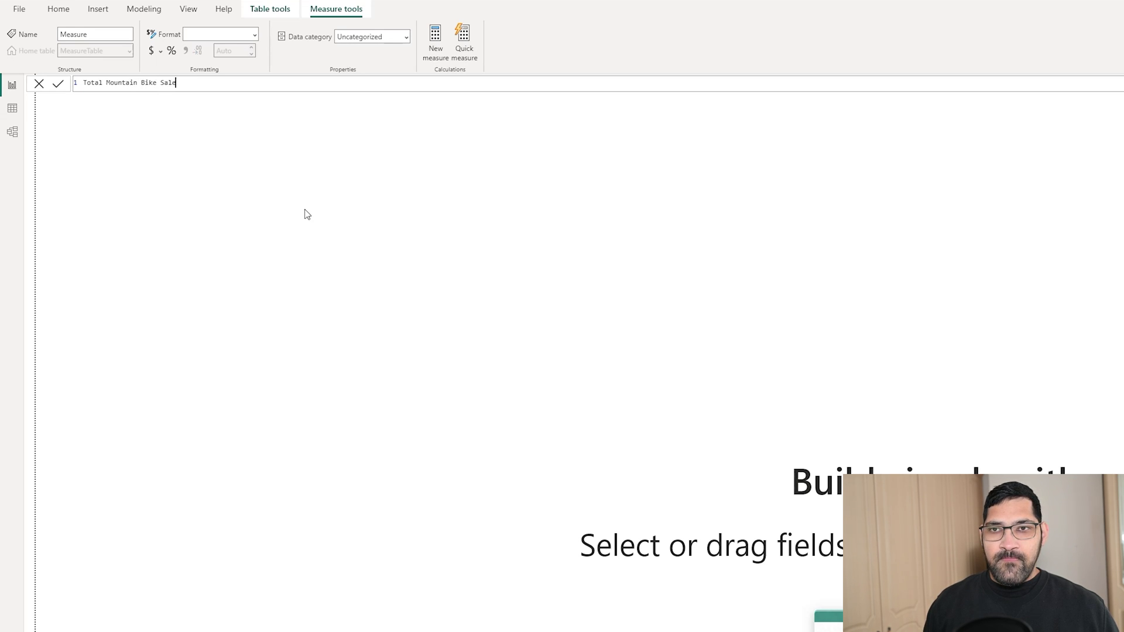
{"action": "type", "text": "s Milan"}
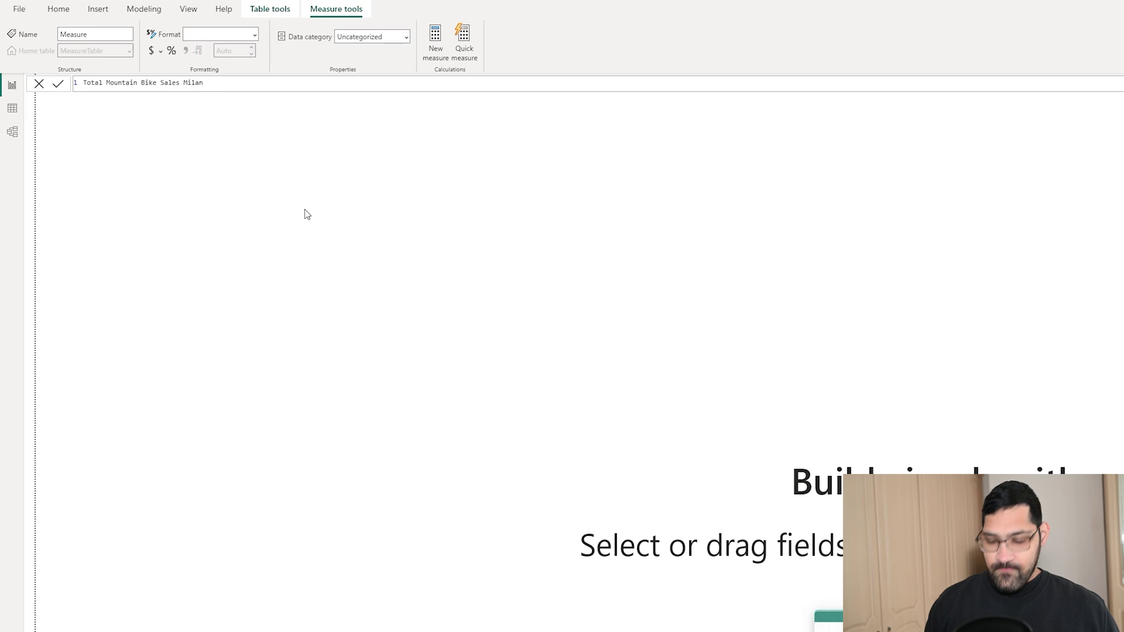
{"action": "type", "text": " ="}
{"action": "key", "text": "shift+Return"}
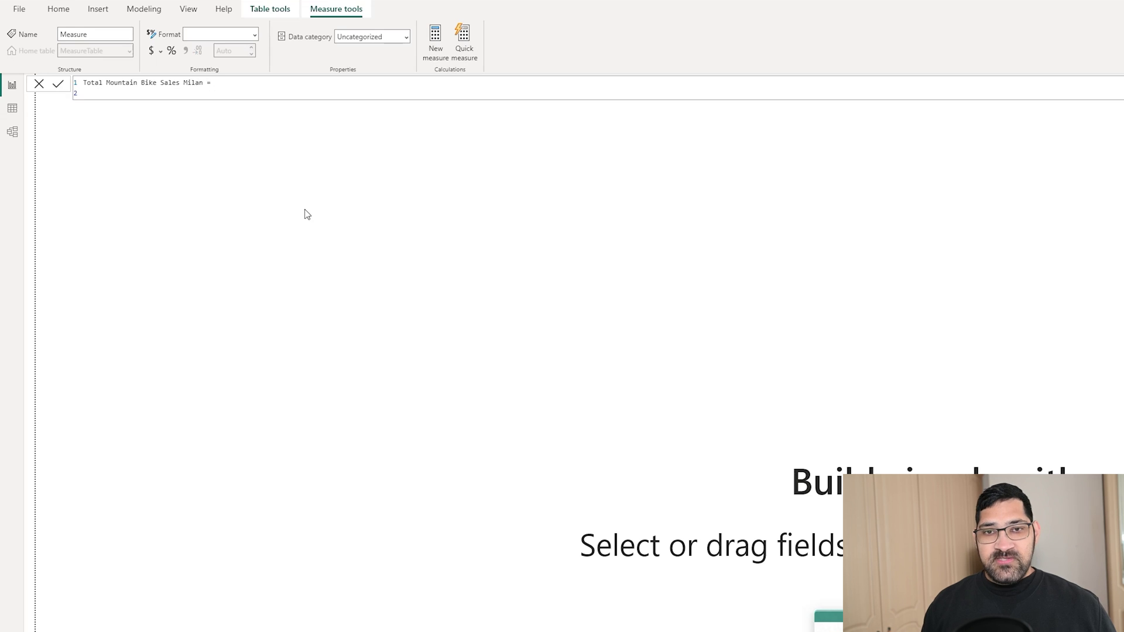
Step: Write the formula's first argument, CALCULATE(SUM(FactInternetSales[SalesAmount]), on an indented line
{"action": "key", "text": "Tab"}
{"action": "type", "text": "CALCULATE("}
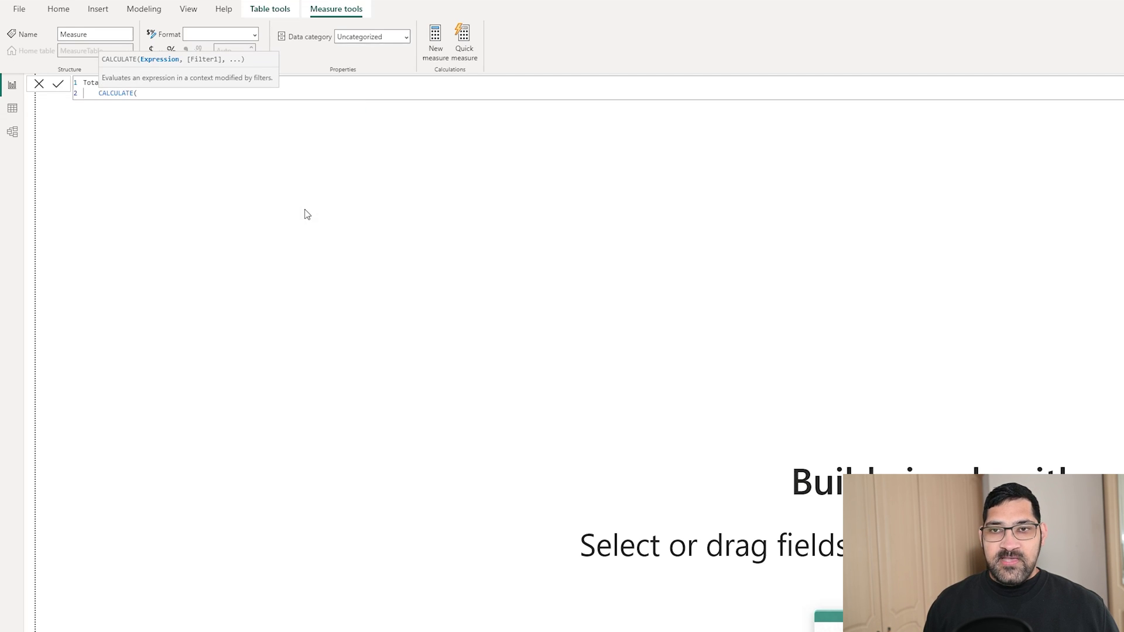
{"action": "type", "text": "SUM("}
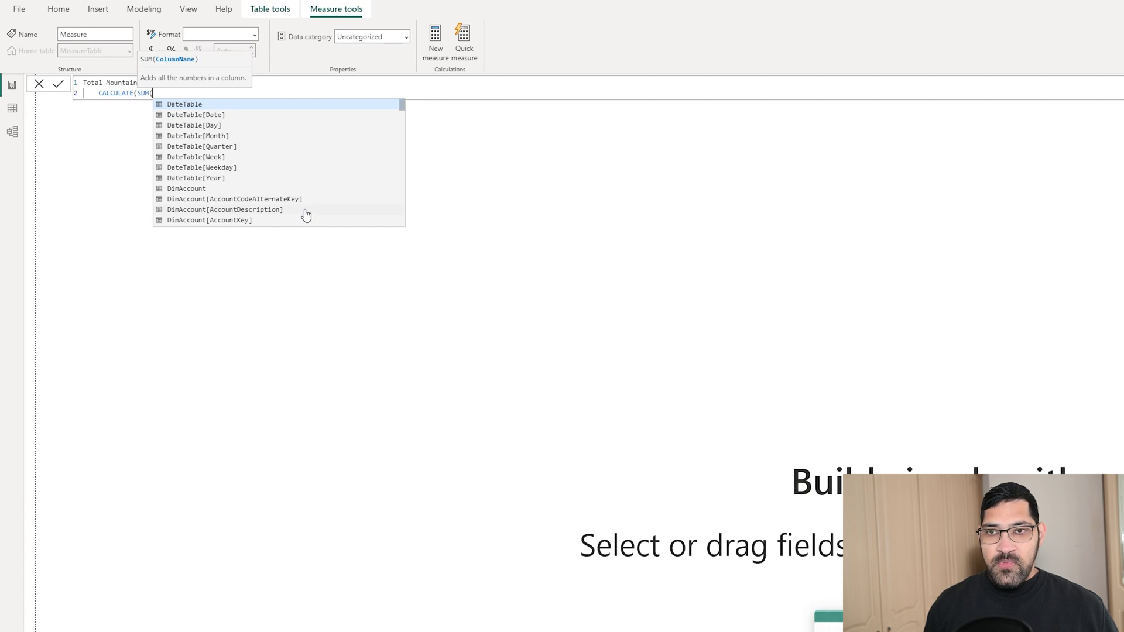
{"action": "type", "text": "sales"}
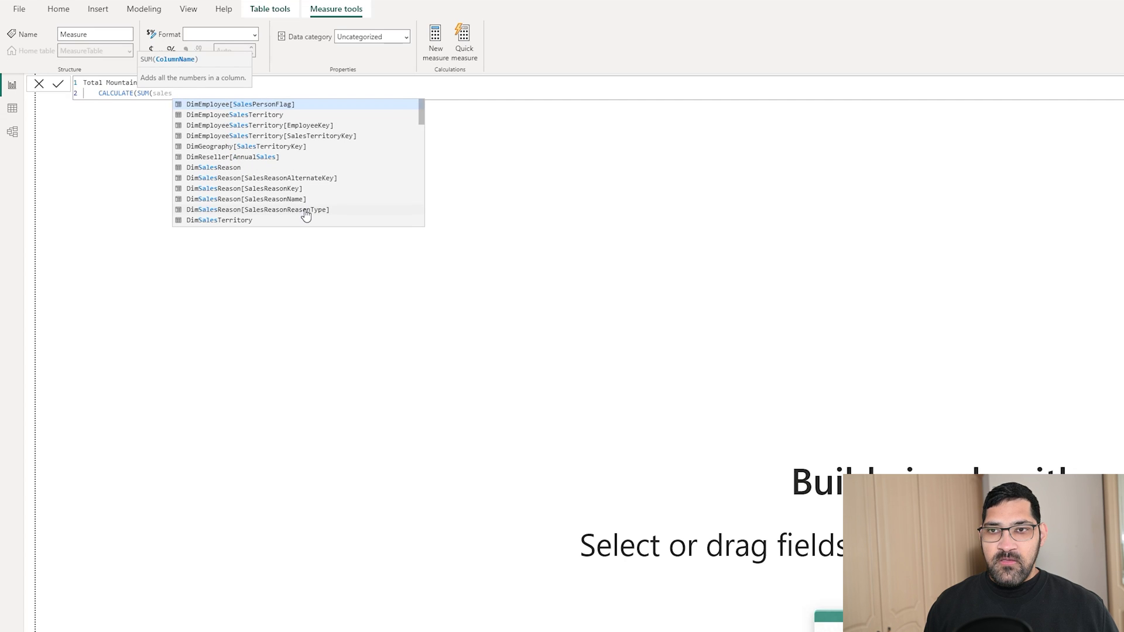
{"action": "key", "text": "BackSpace"}
{"action": "type", "text": "samou"}
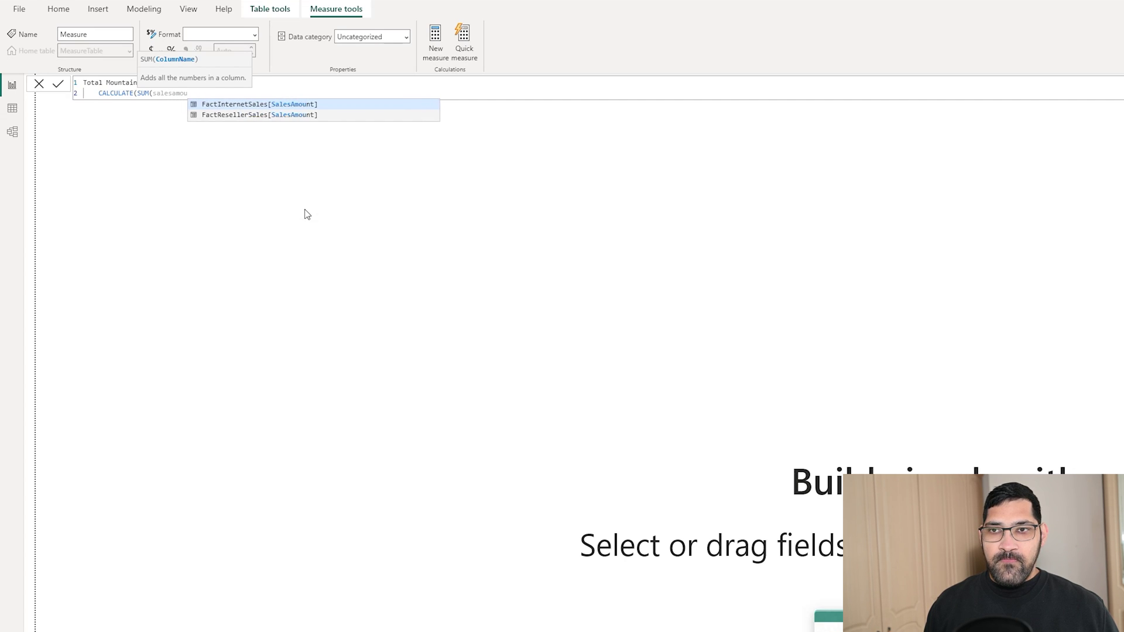
{"action": "key", "text": "Tab"}
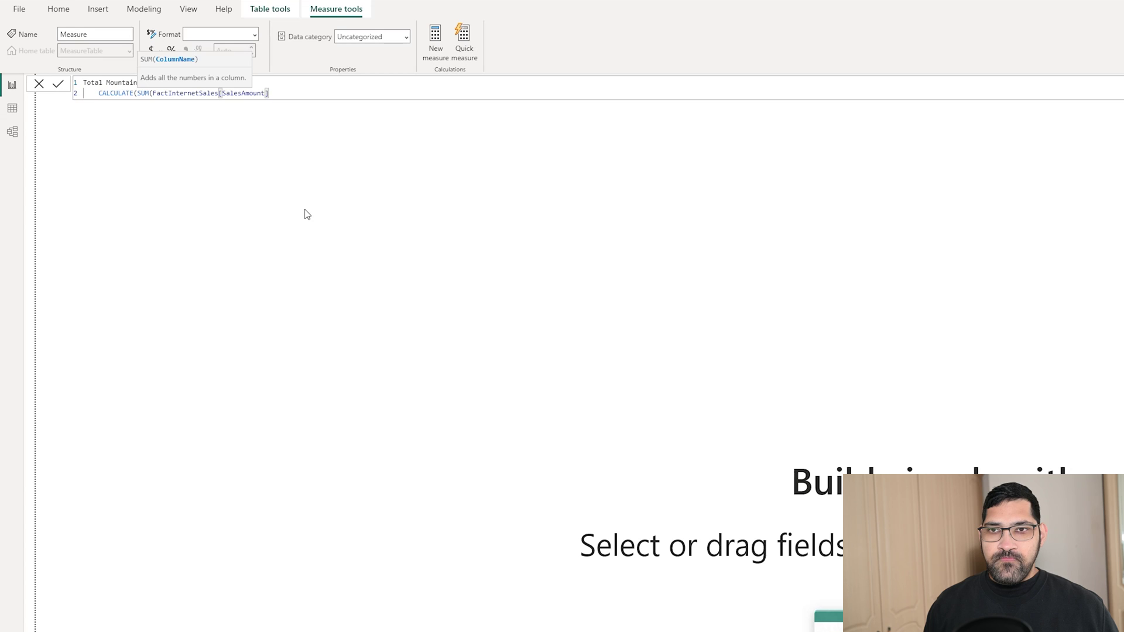
{"action": "type", "text": ")"}
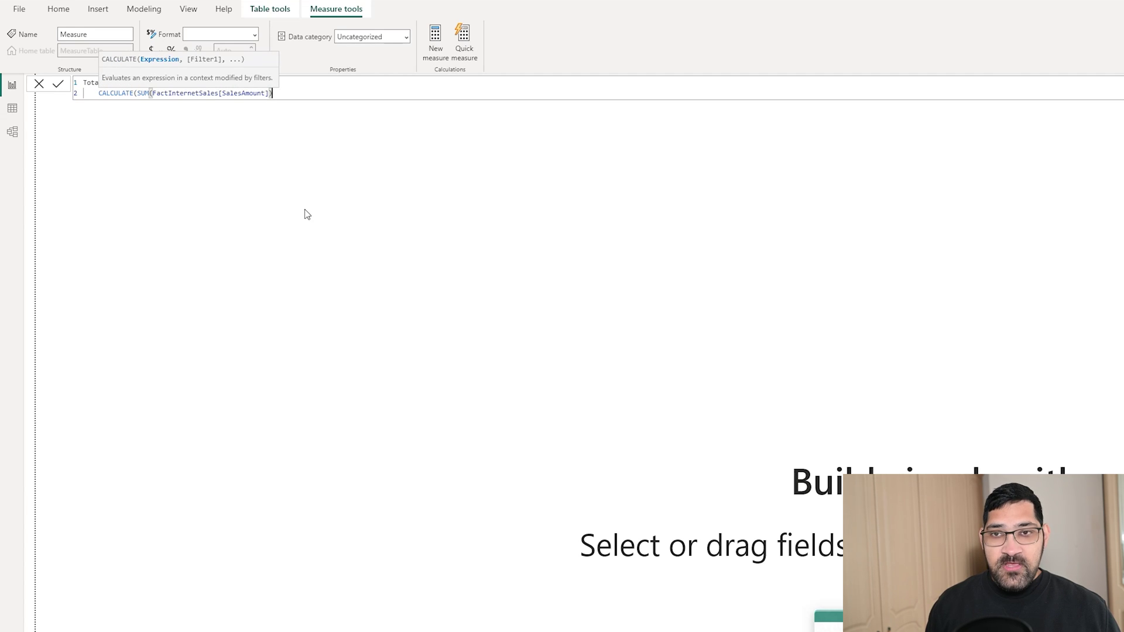
{"action": "type", "text": ", f"}
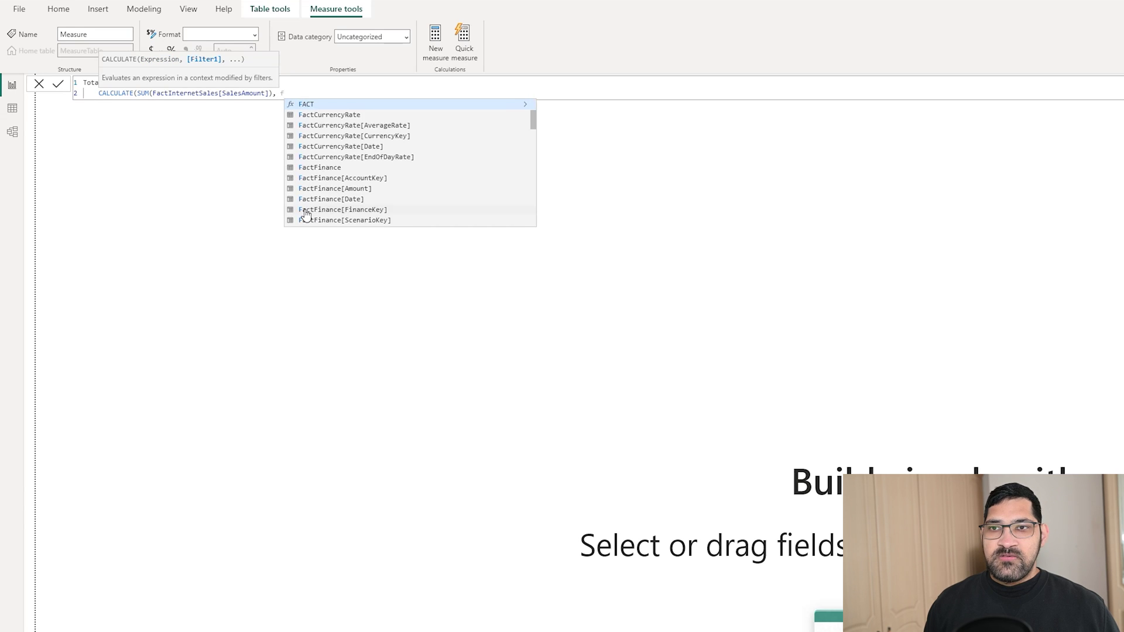
{"action": "key", "text": "BackSpace"}
{"action": "key", "text": "BackSpace"}
{"action": "key", "text": "shift+Return"}
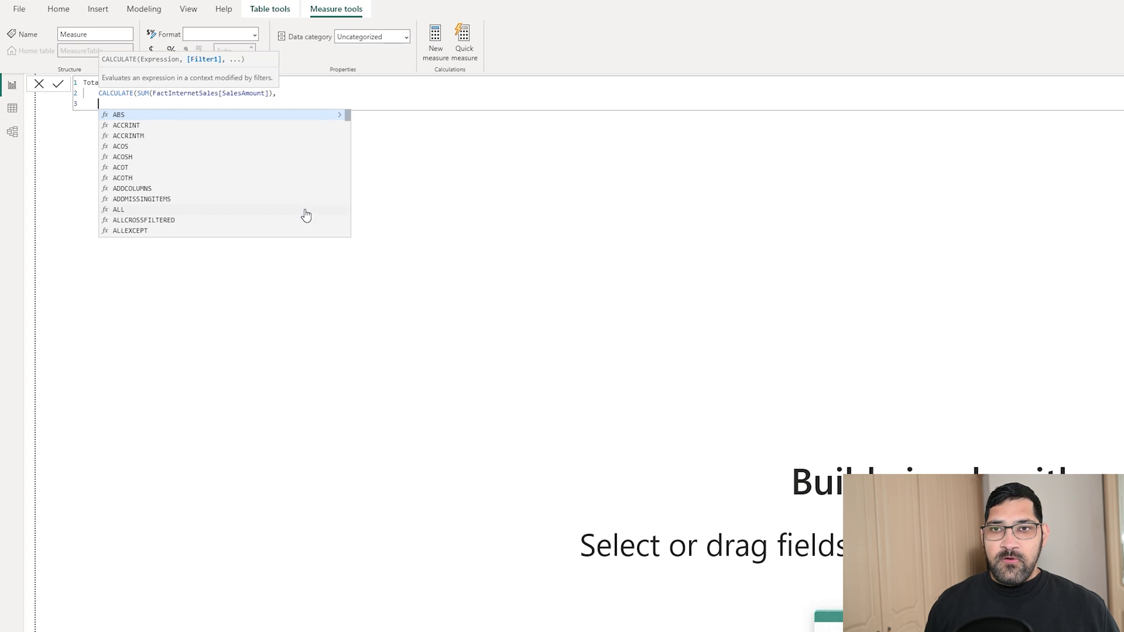
{"action": "key", "text": "Return"}
Step: Add FILTER(DimProductSubcategory, DimProductSubcategory[Name] = "Mountain Bikes") and commit the measure
{"action": "key", "text": "BackSpace"}
{"action": "key", "text": "BackSpace"}
{"action": "key", "text": "BackSpace"}
{"action": "key", "text": "BackSpace"}
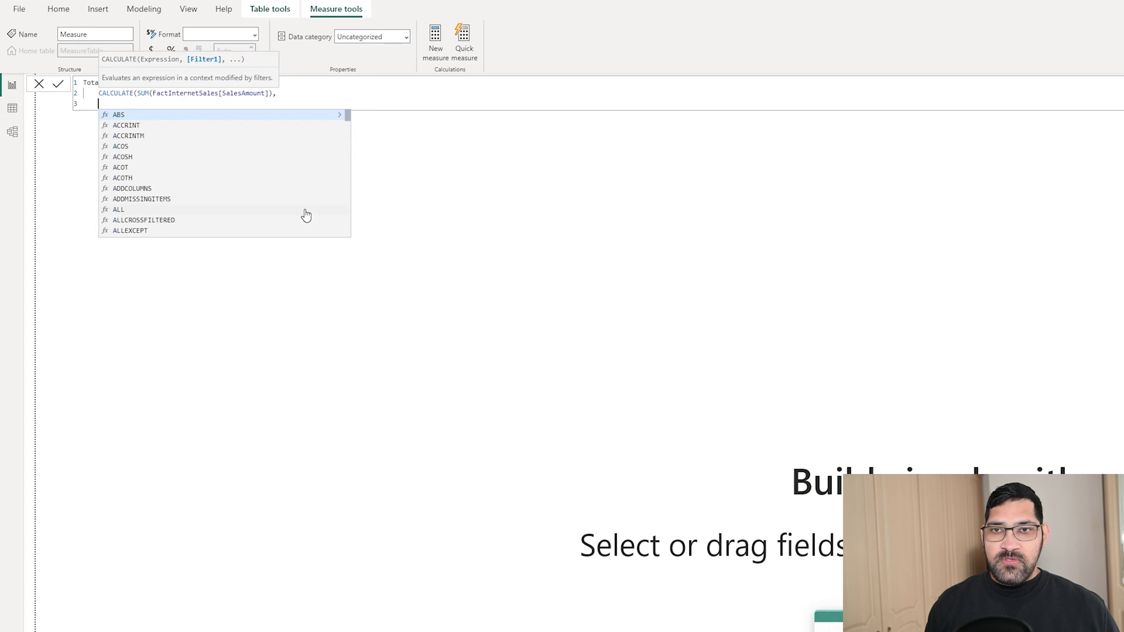
{"action": "type", "text": "fil"}
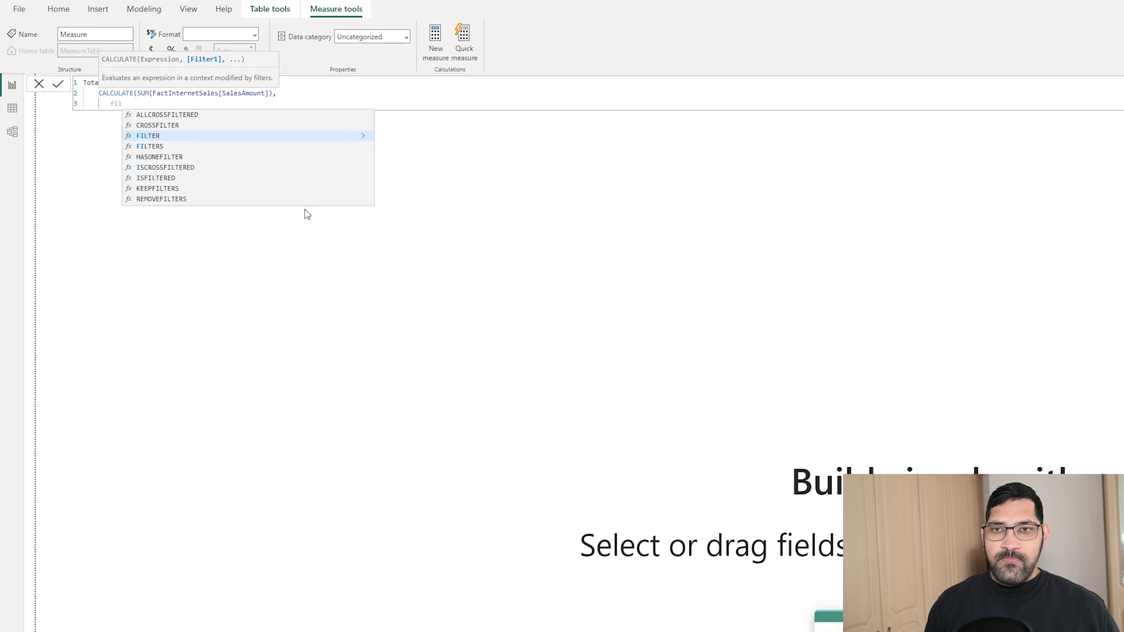
{"action": "key", "text": "Tab"}
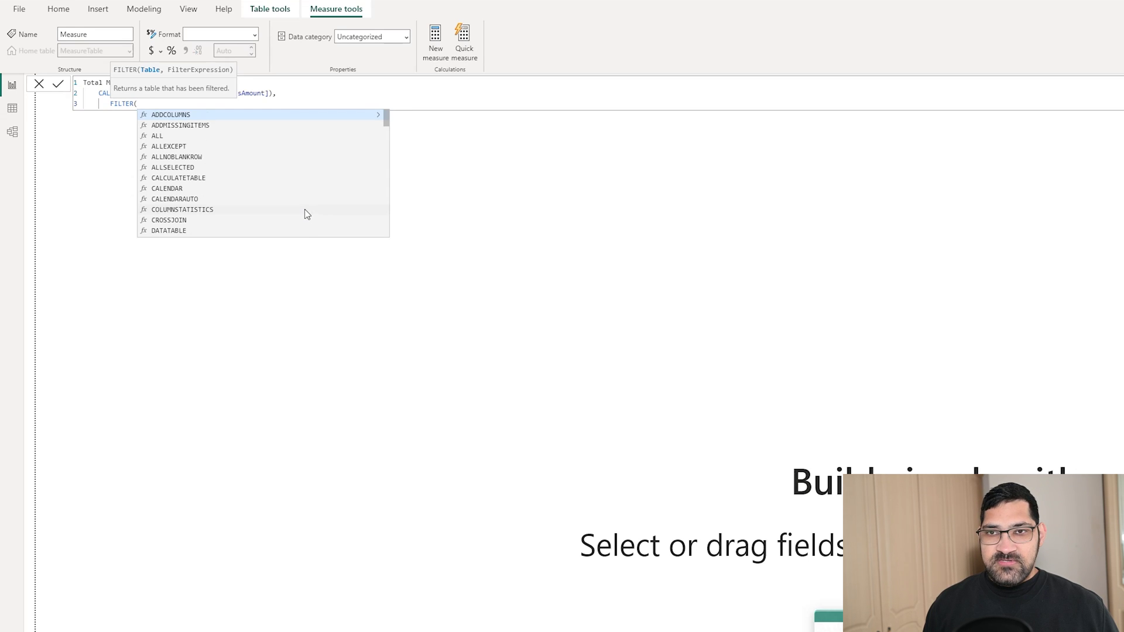
{"action": "type", "text": "products"}
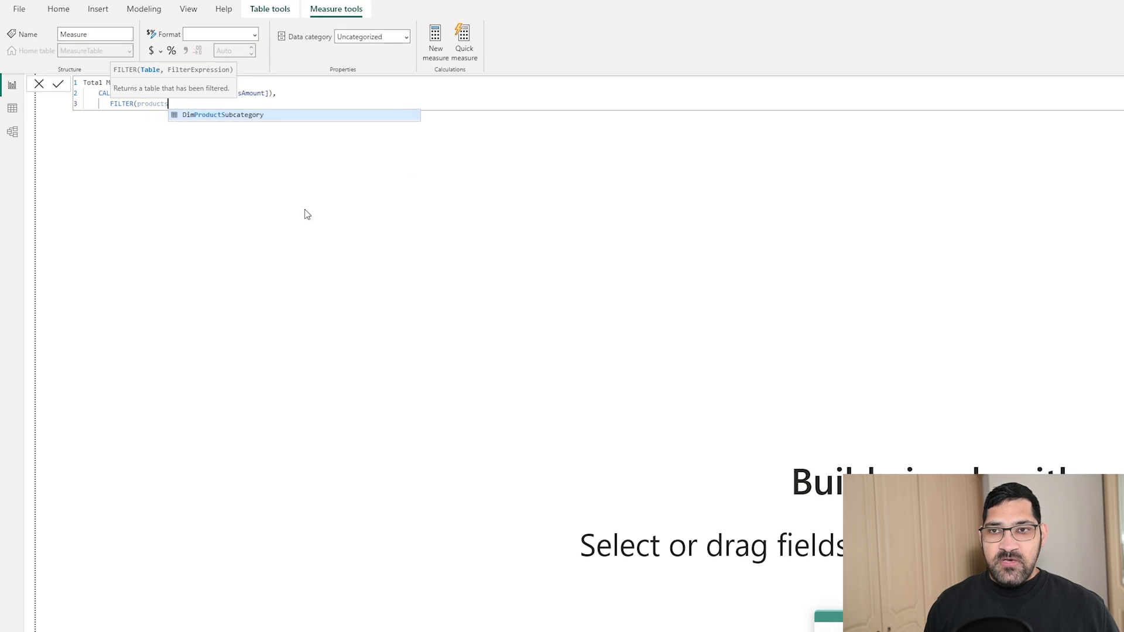
{"action": "key", "text": "Tab"}
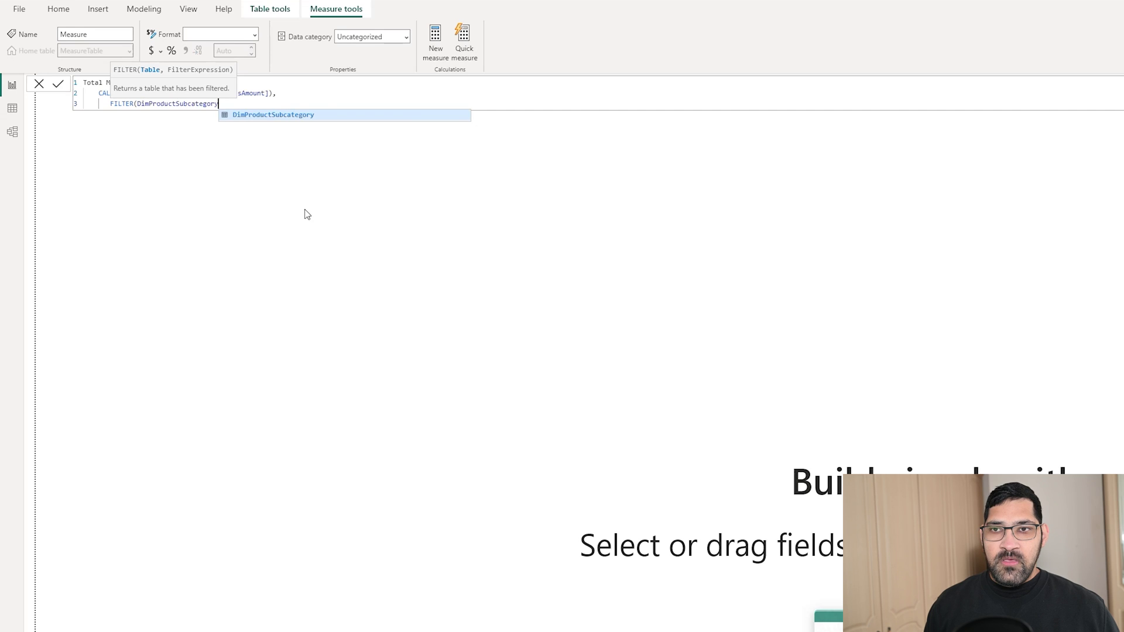
{"action": "type", "text": ", "}
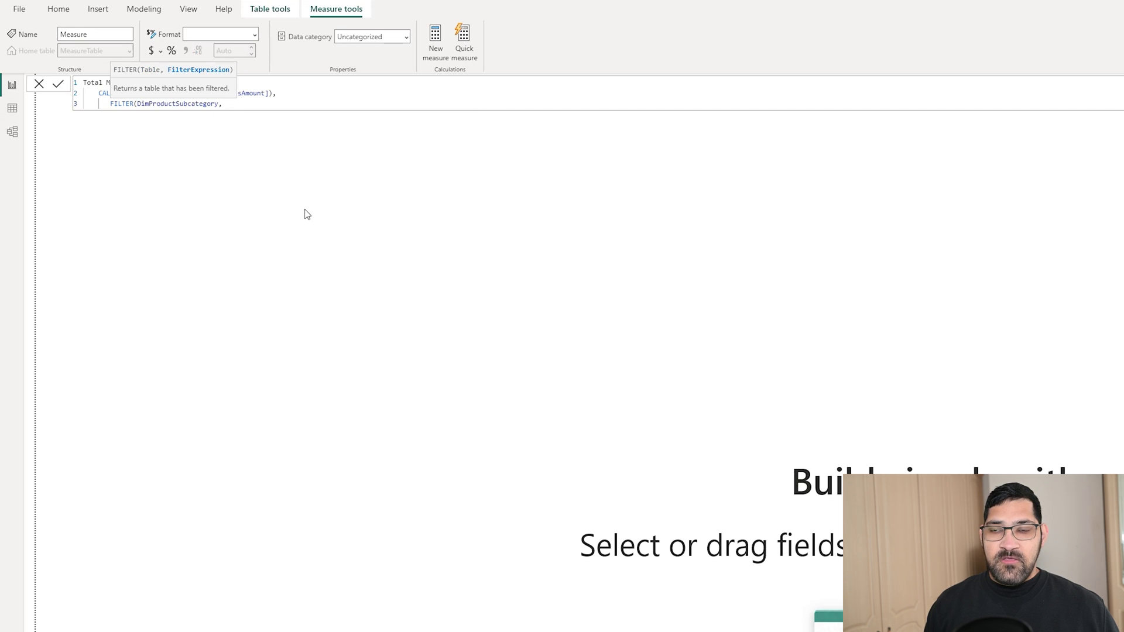
{"action": "type", "text": "name"}
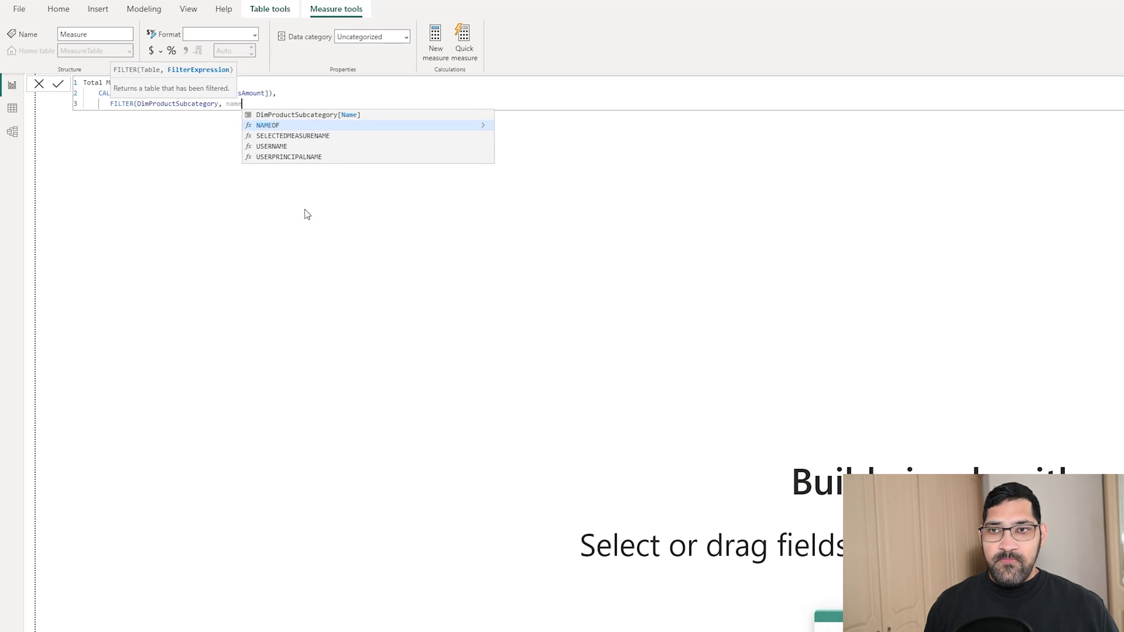
{"action": "key", "text": "Up"}
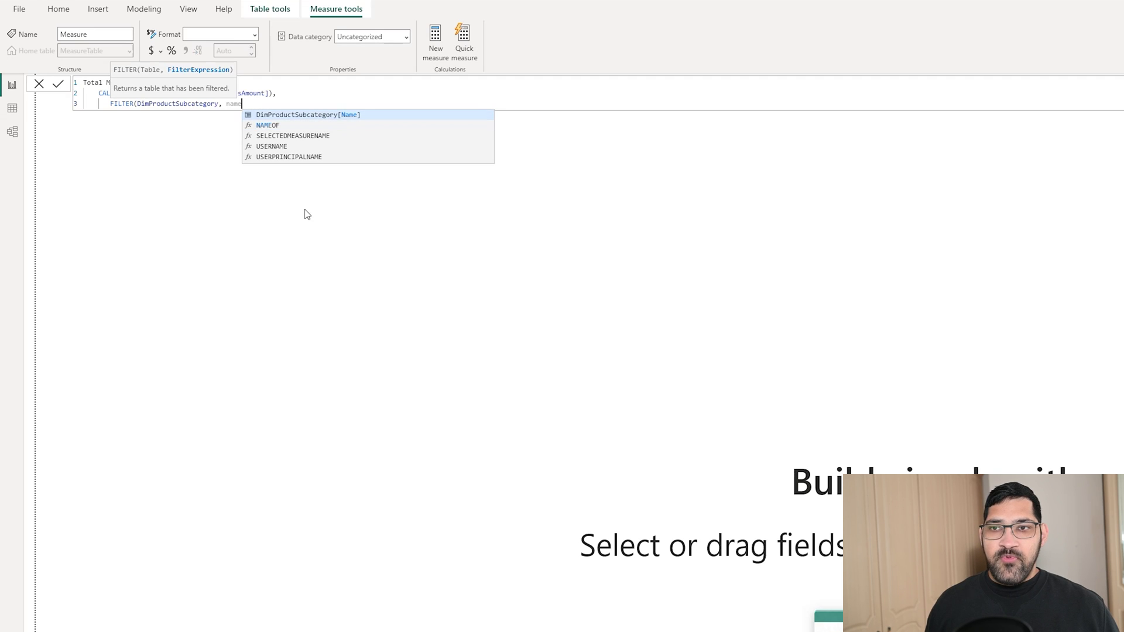
{"action": "key", "text": "Tab"}
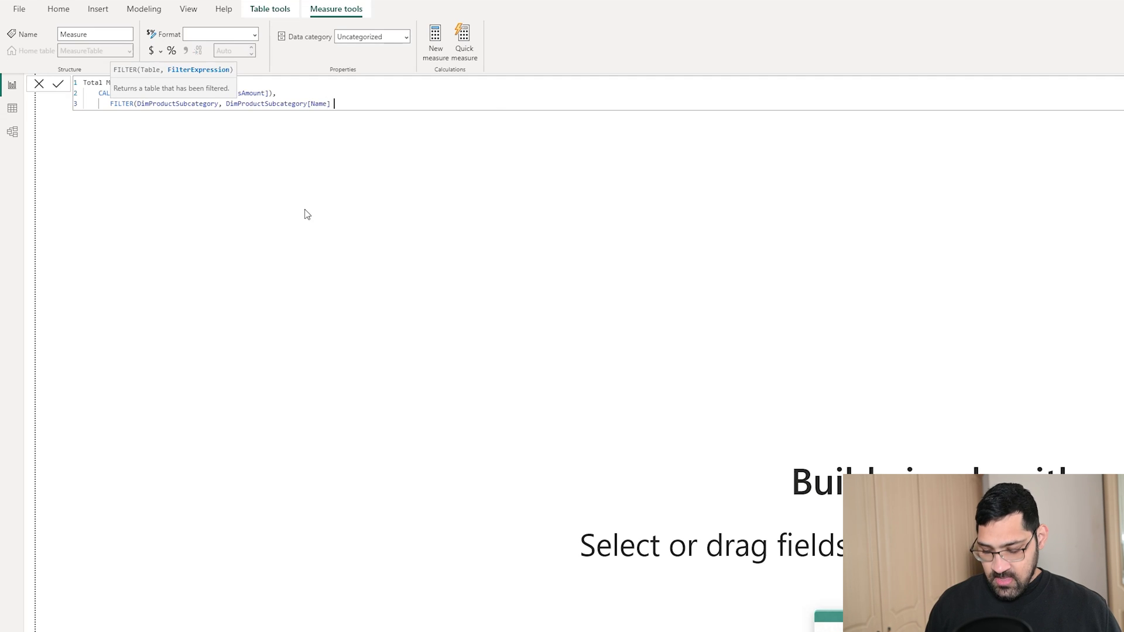
{"action": "type", "text": "= \"Mountain "}
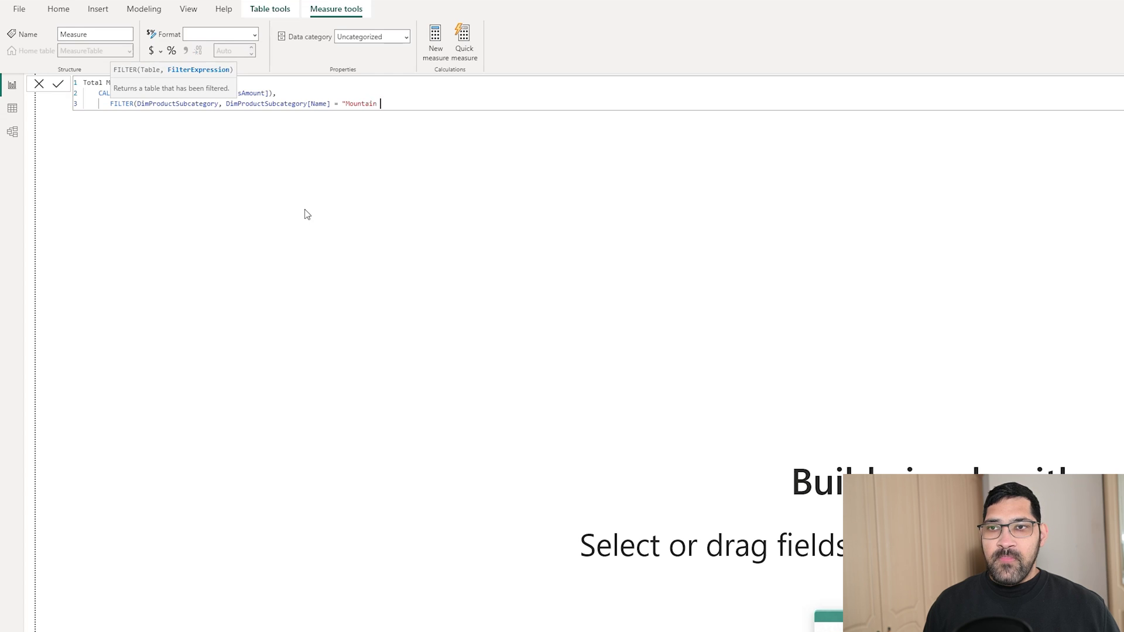
{"action": "type", "text": "Bikes\"))"}
{"action": "key", "text": "Return"}
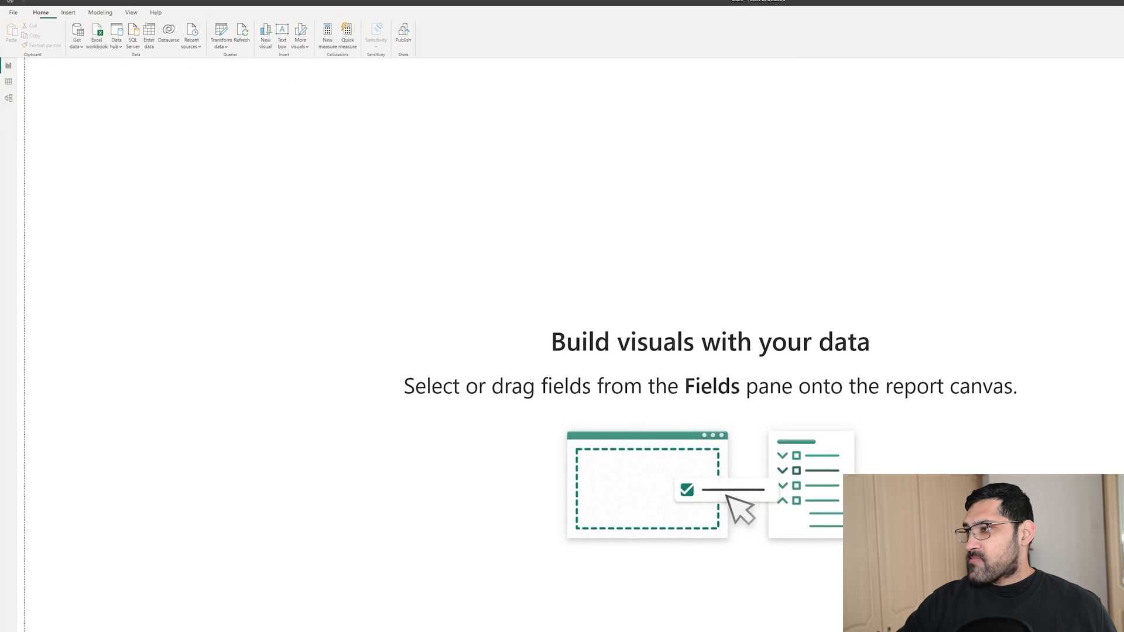
Step: Add a card showing Total Mountain Bike Sales Milan, formatted as currency to read $9.95M
{"action": "left_click", "coordinate": [1048, 108]}
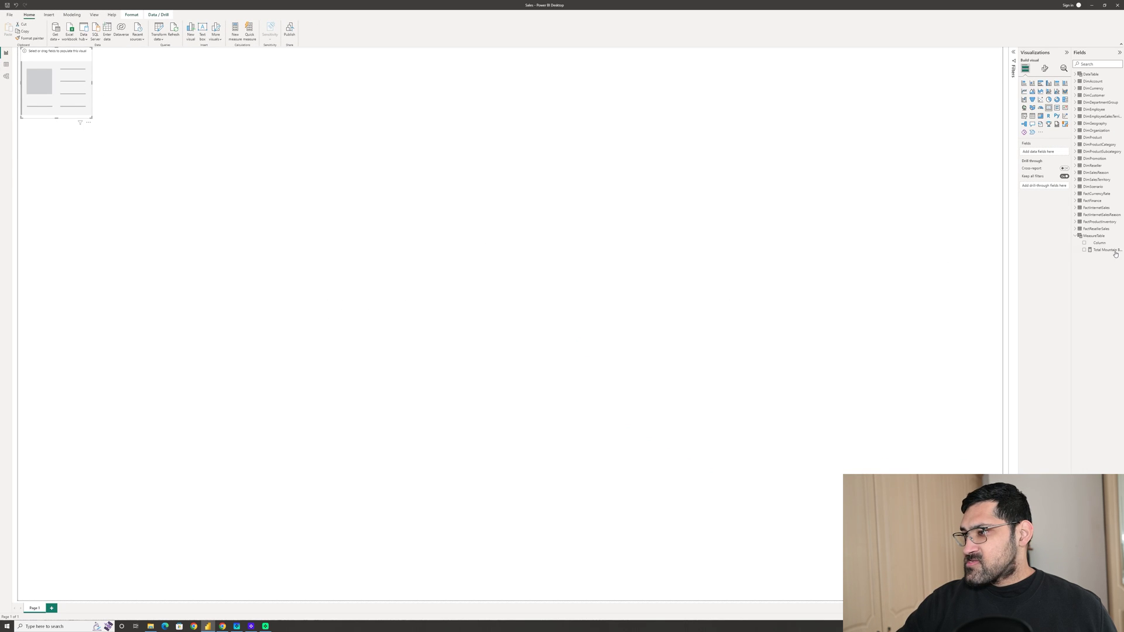
{"action": "left_click_drag", "start_coordinate": [1110, 251], "coordinate": [1048, 152]}
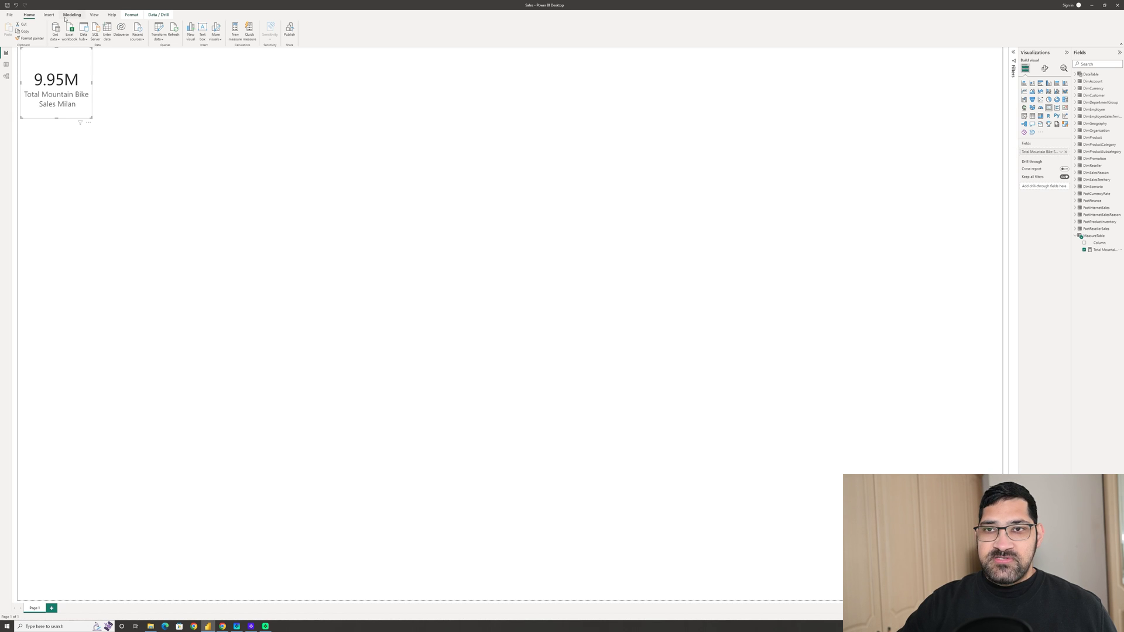
{"action": "left_click", "coordinate": [1105, 250]}
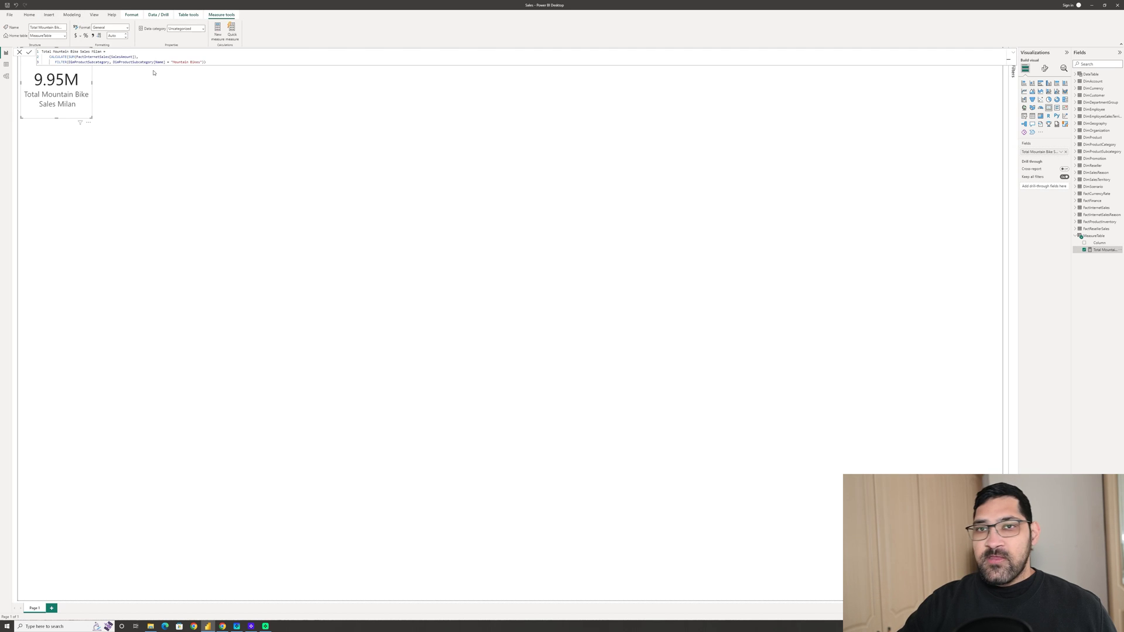
{"action": "left_click", "coordinate": [75, 35]}
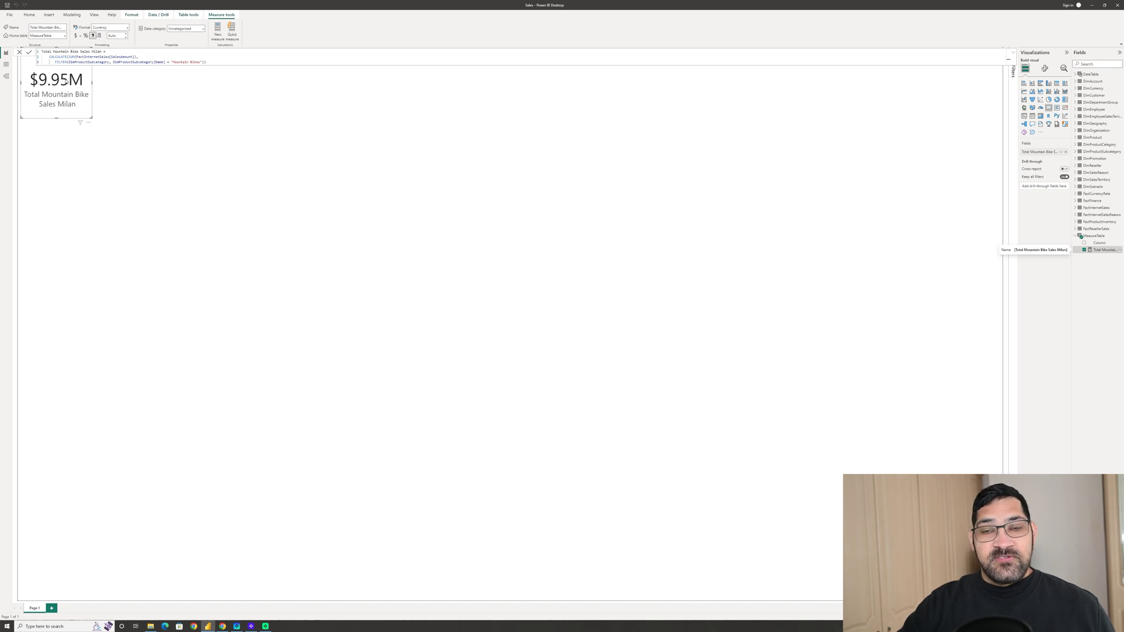
{"action": "left_click_drag", "start_coordinate": [218, 63], "coordinate": [45, 52]}
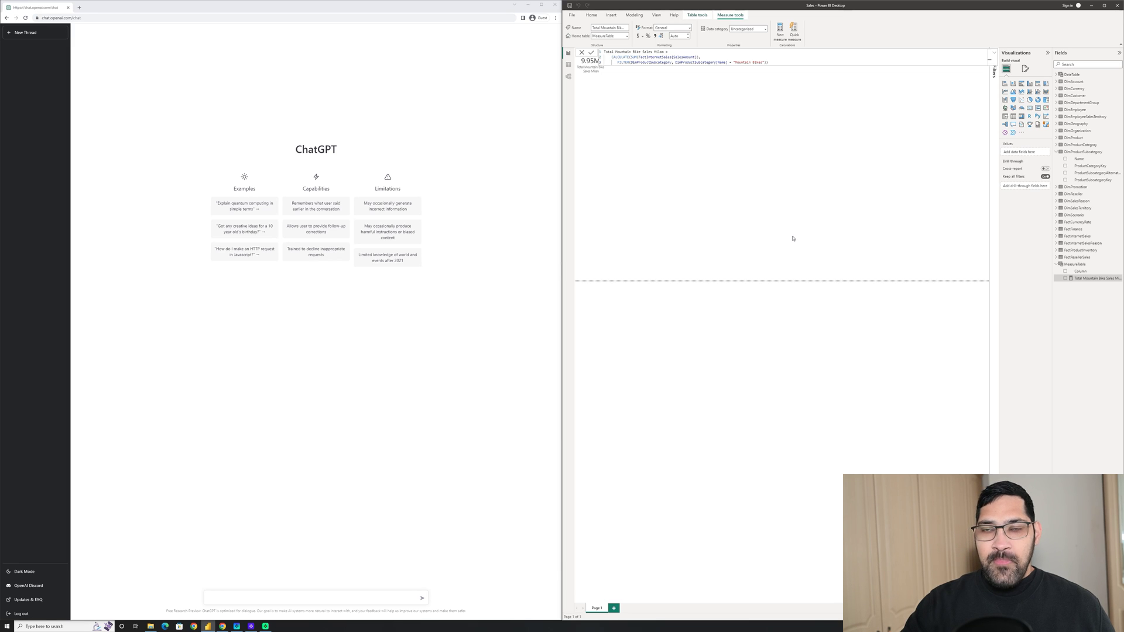
Step: Begin the ChatGPT prompt describing FactInternetSales and its SalesAmount column
{"action": "left_click", "coordinate": [246, 597]}
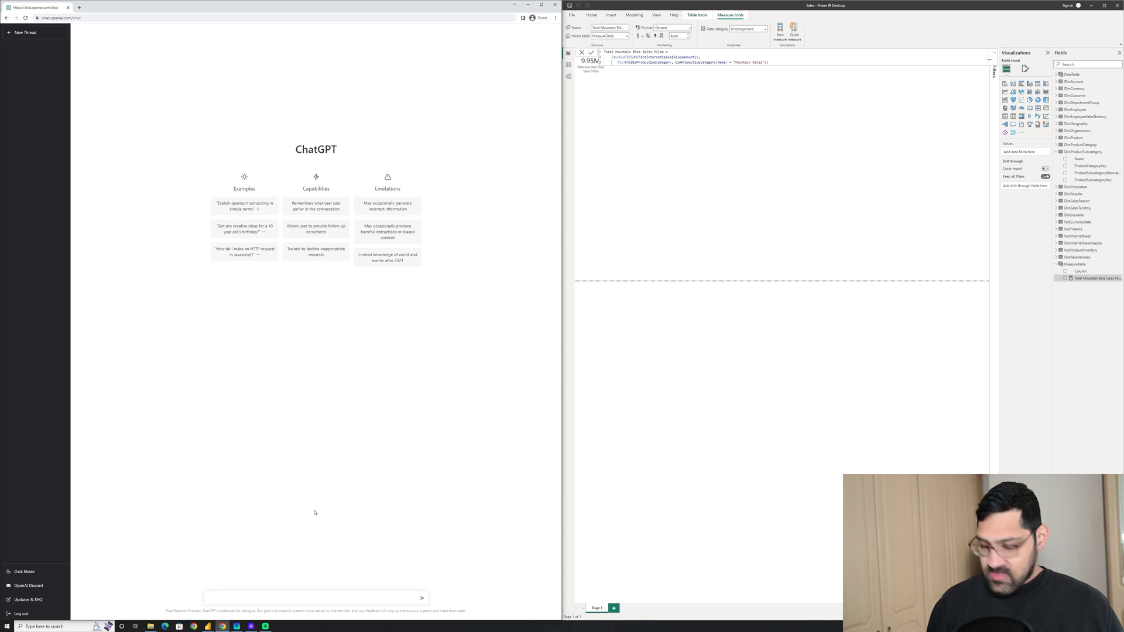
{"action": "type", "text": "I have"}
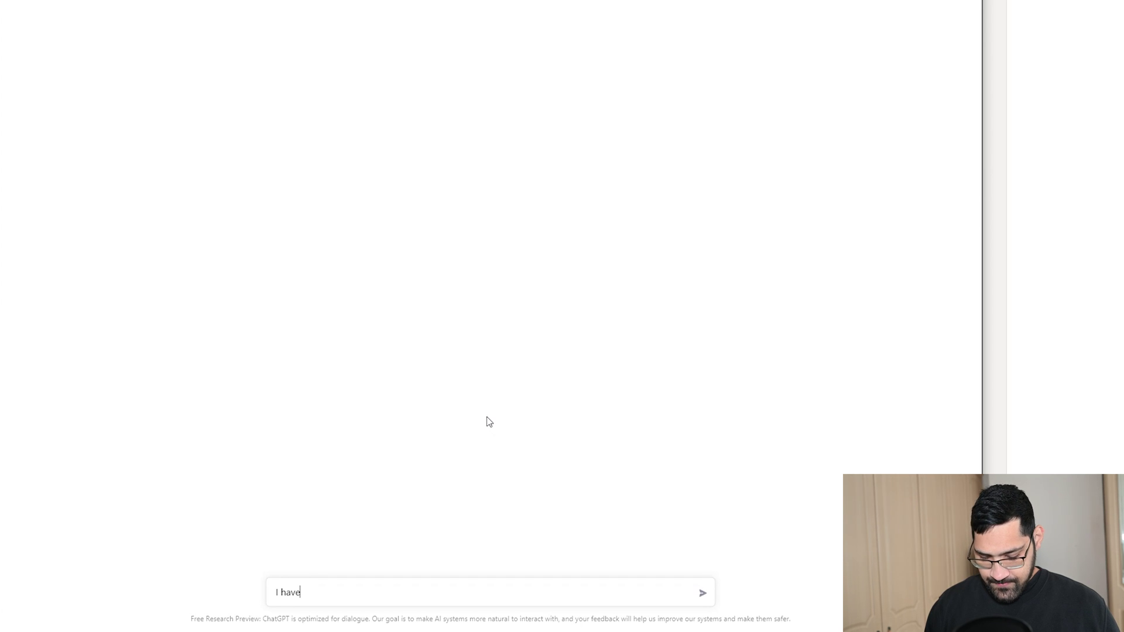
{"action": "type", "text": "a table called "}
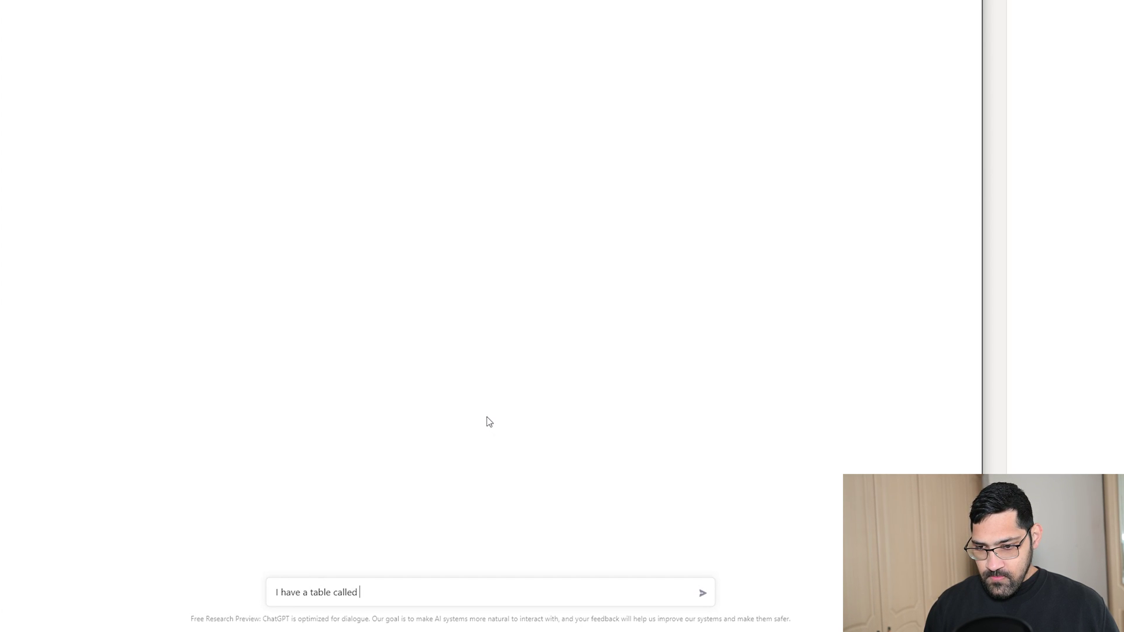
{"action": "type", "text": "FactInternet"}
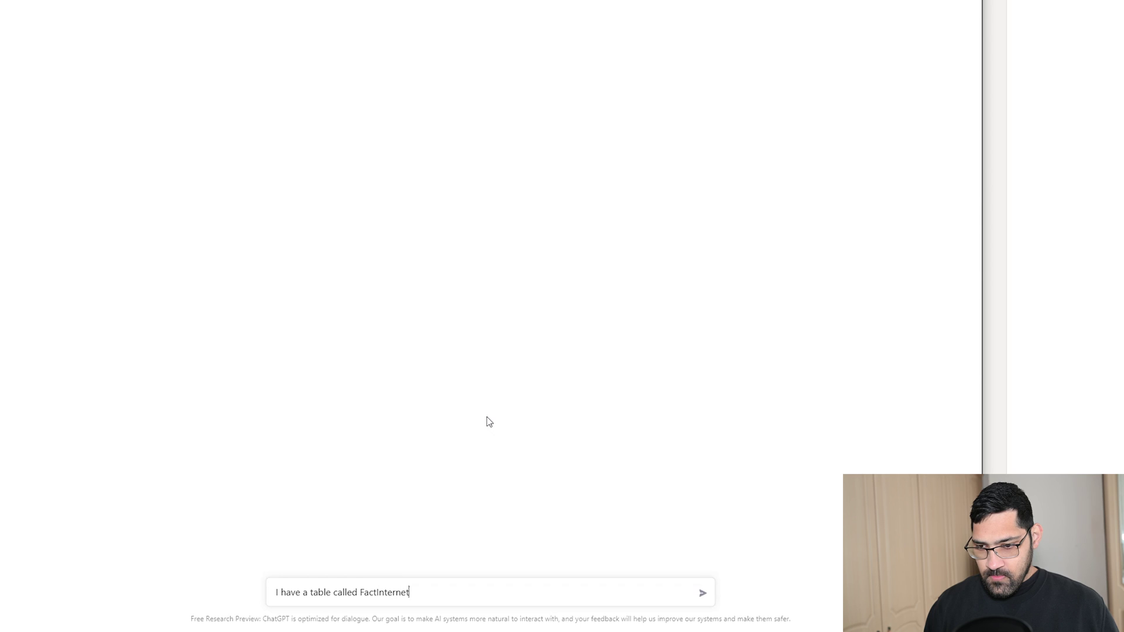
{"action": "type", "text": "Sales with a colu"}
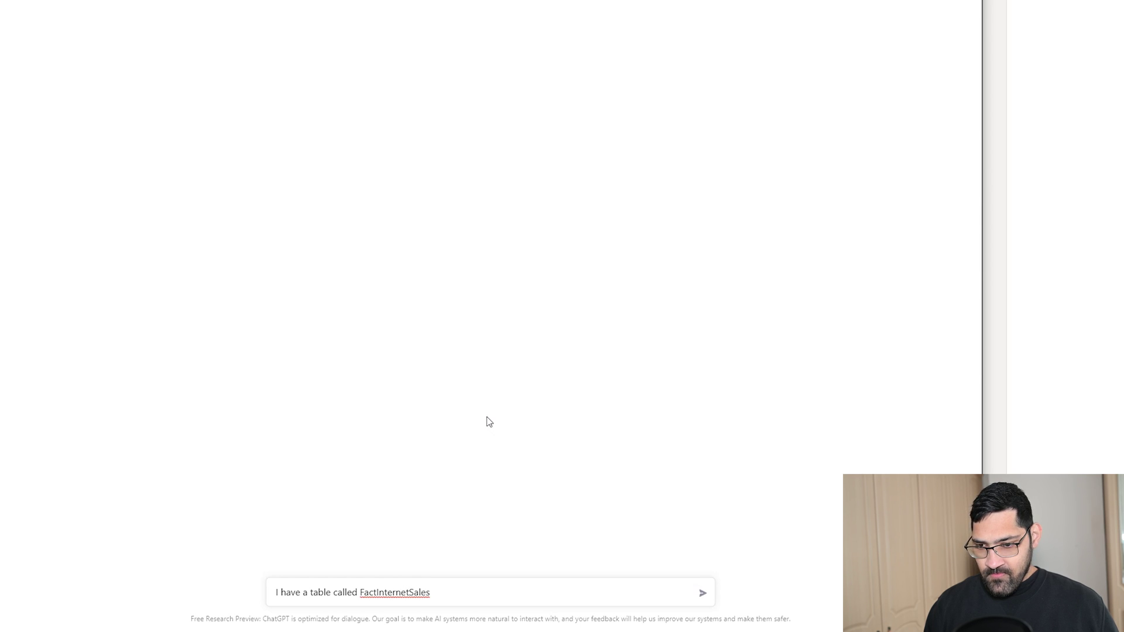
{"action": "type", "text": "mn "}
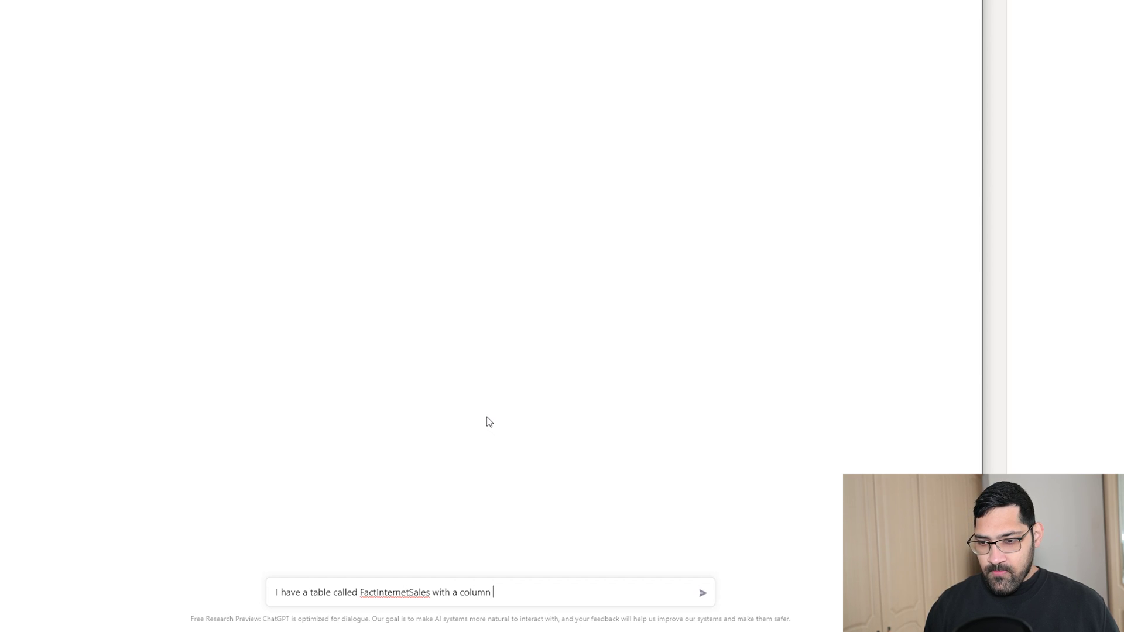
{"action": "type", "text": "called Sa"}
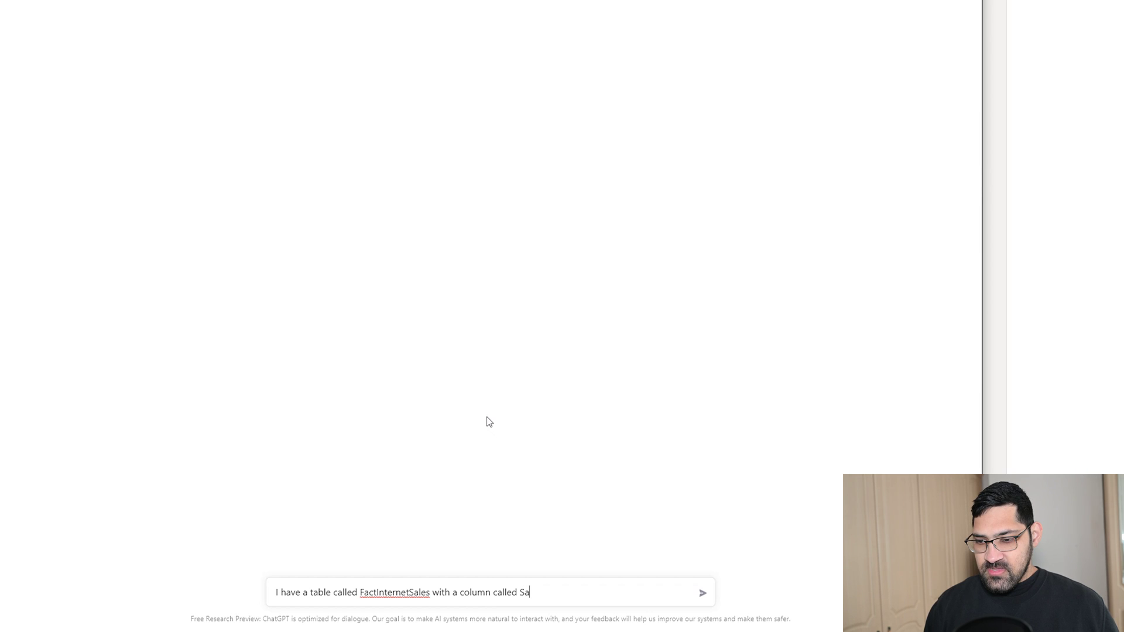
{"action": "type", "text": "lesAmount. "}
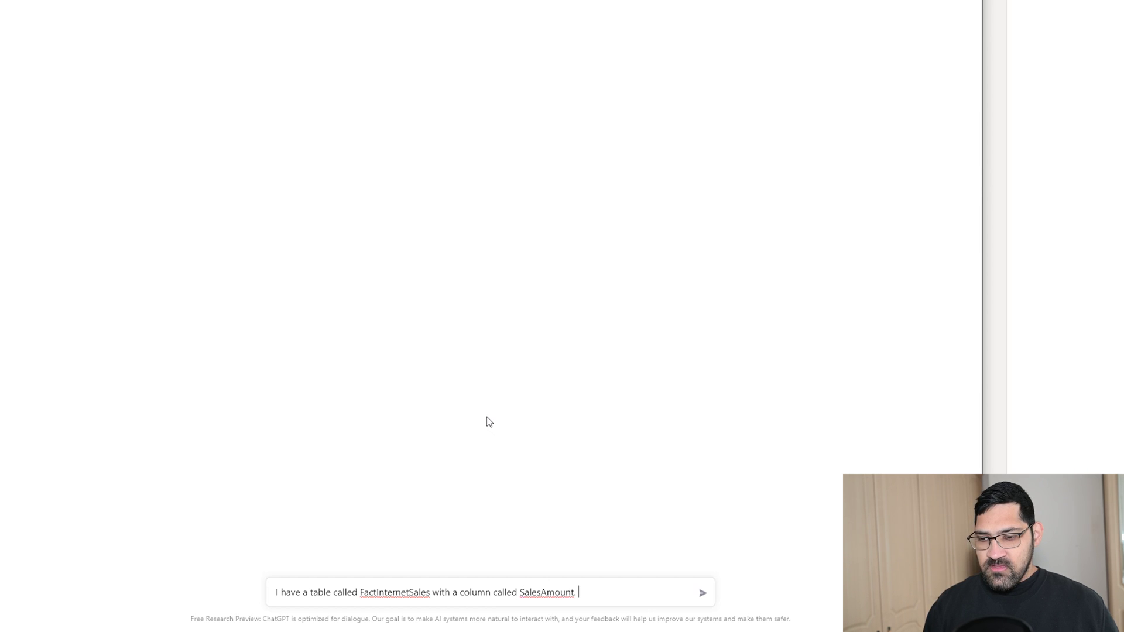
{"action": "type", "text": "This is the amount of sales."}
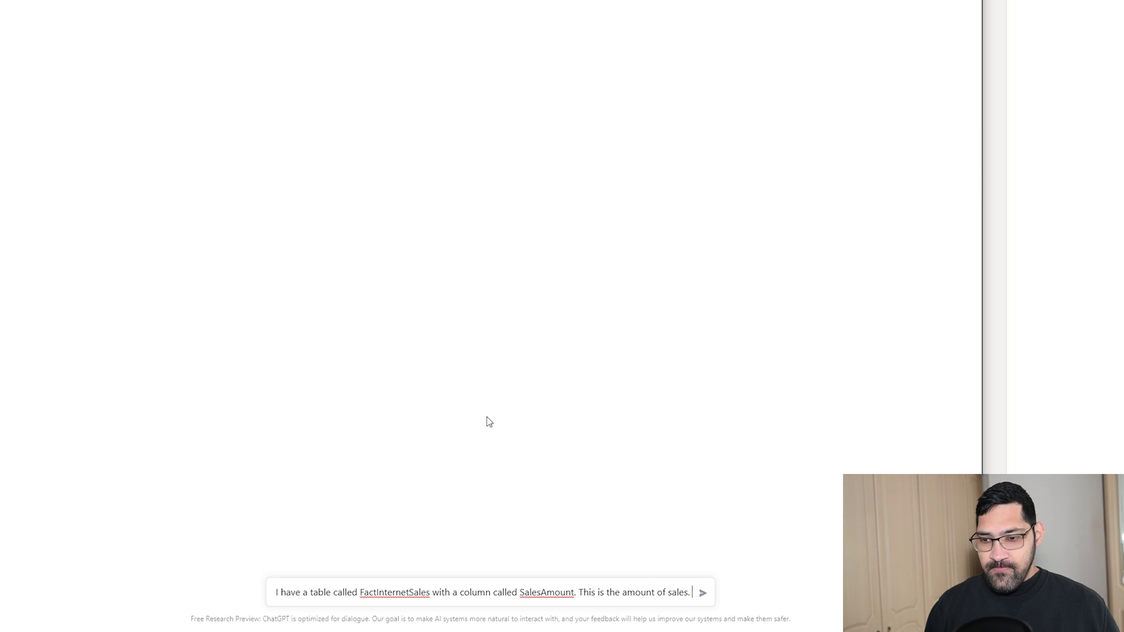
Step: Describe DimProductSubcategory, its Name column of subcategory names, and its link to FactInternetSales
{"action": "type", "text": "I have another"}
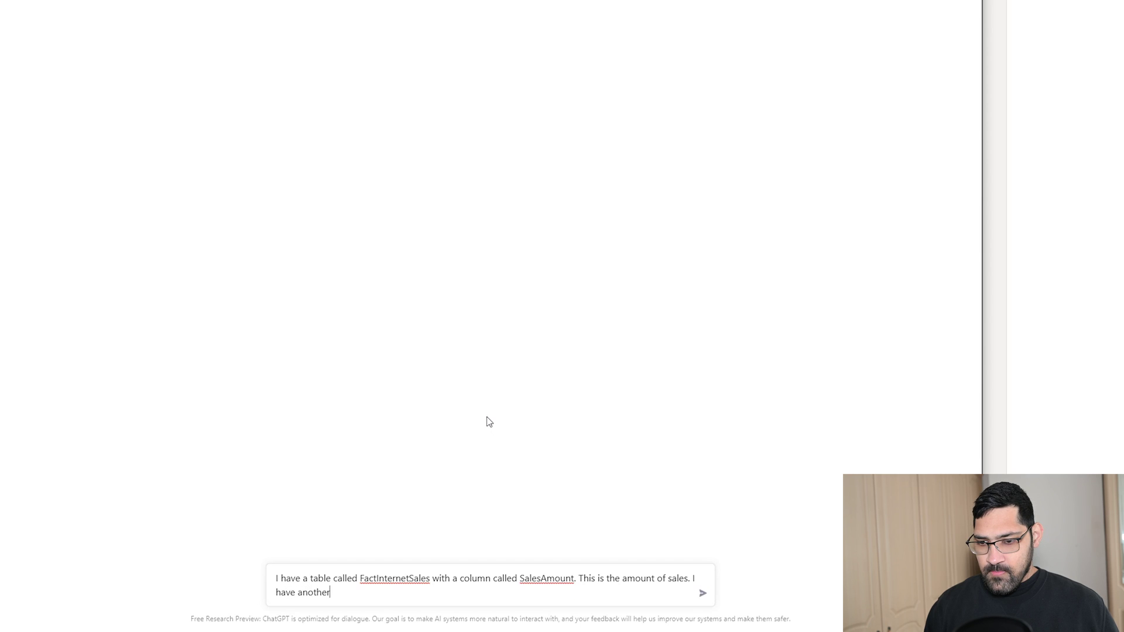
{"action": "type", "text": " table called DimProu"}
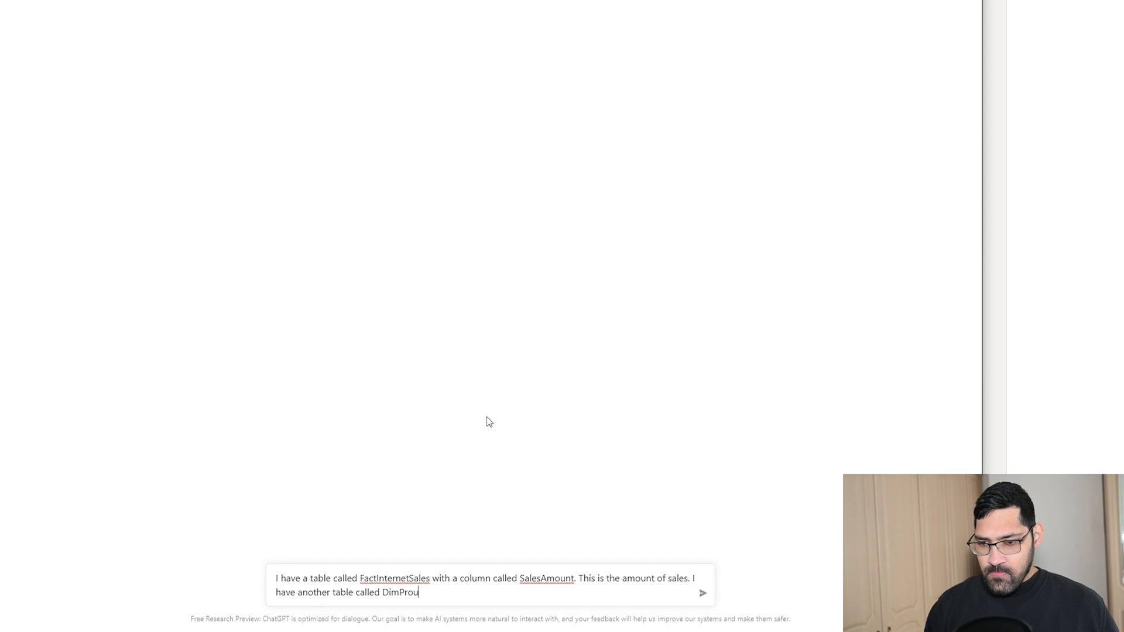
{"action": "key", "text": "BackSpace"}
{"action": "type", "text": "ductSbu"}
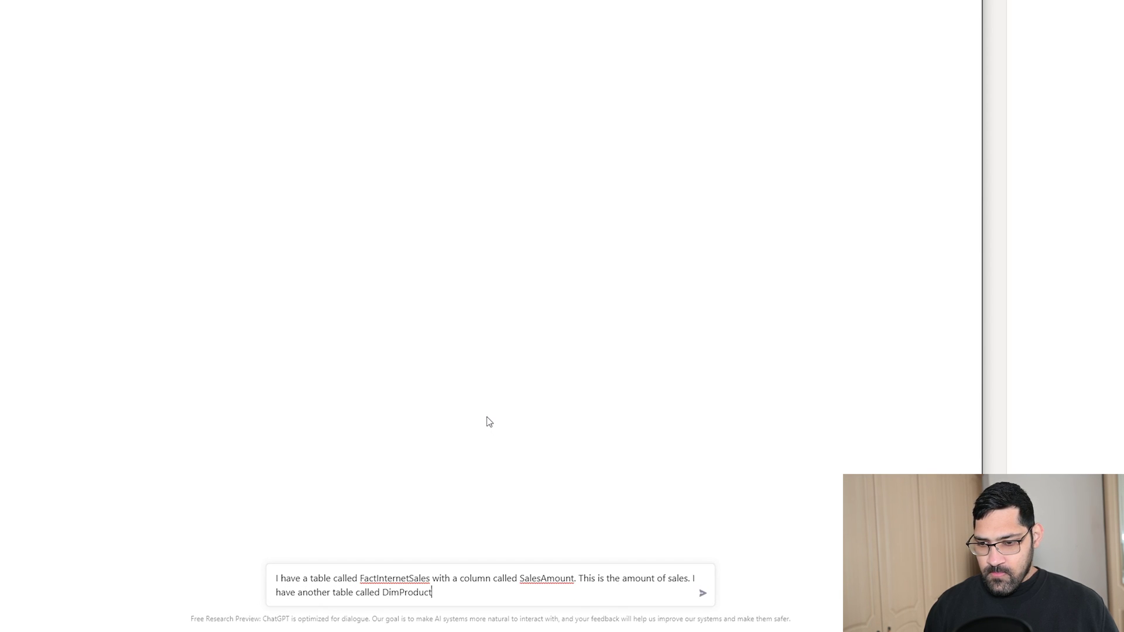
{"action": "key", "text": "BackSpace"}
{"action": "key", "text": "BackSpace"}
{"action": "type", "text": "uv"}
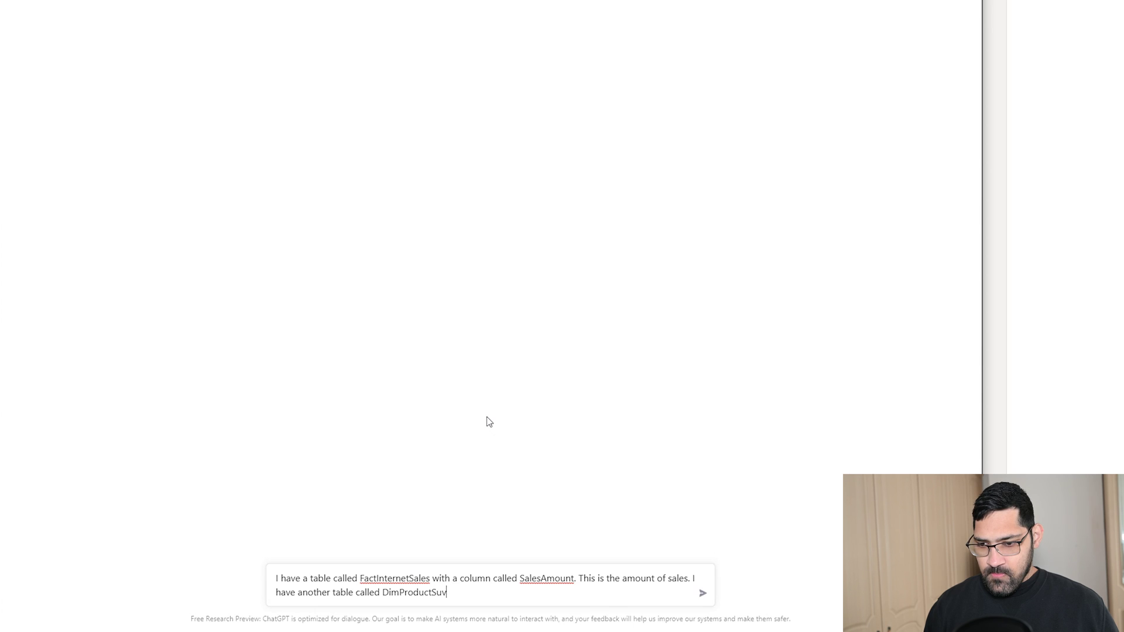
{"action": "type", "text": "category whi"}
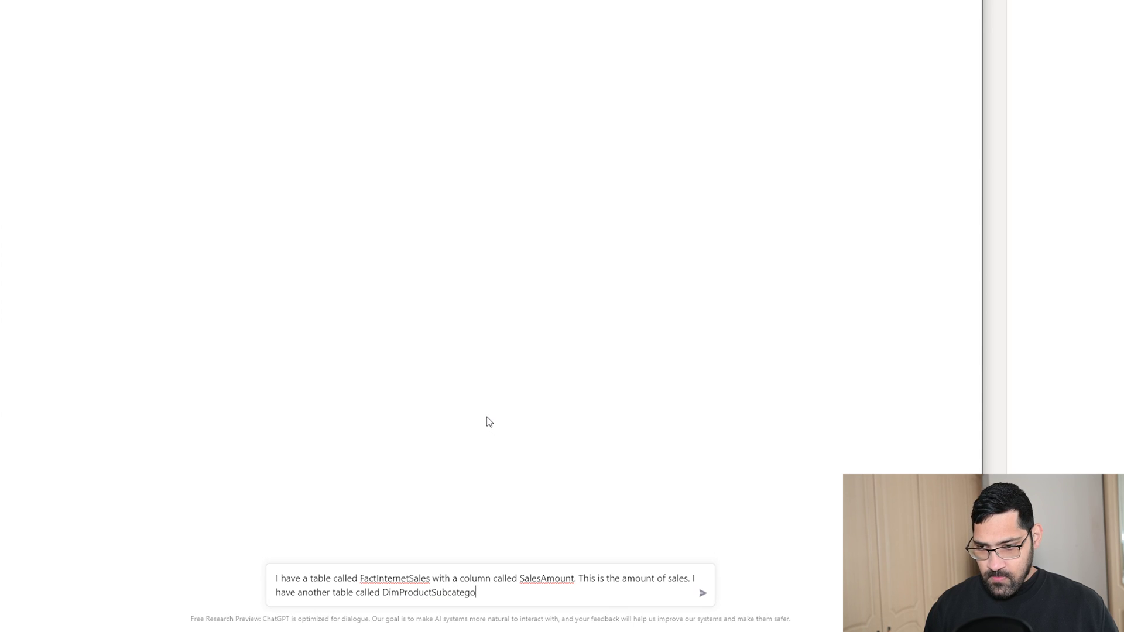
{"action": "key", "text": "BackSpace"}
{"action": "key", "text": "BackSpace"}
{"action": "key", "text": "BackSpace"}
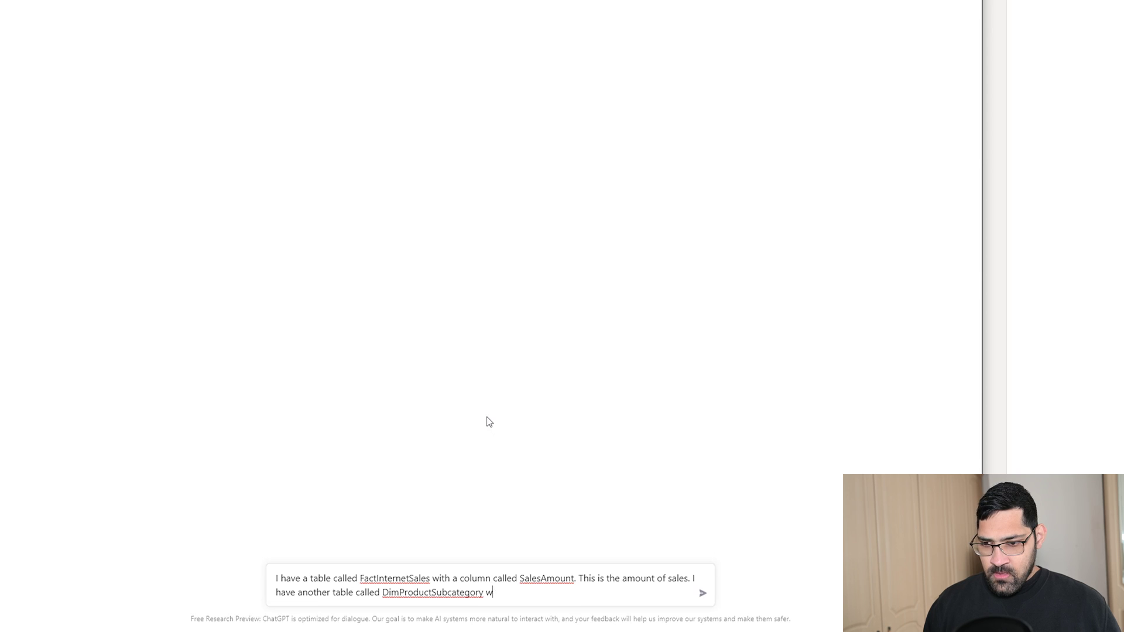
{"action": "type", "text": "with column Name which co"}
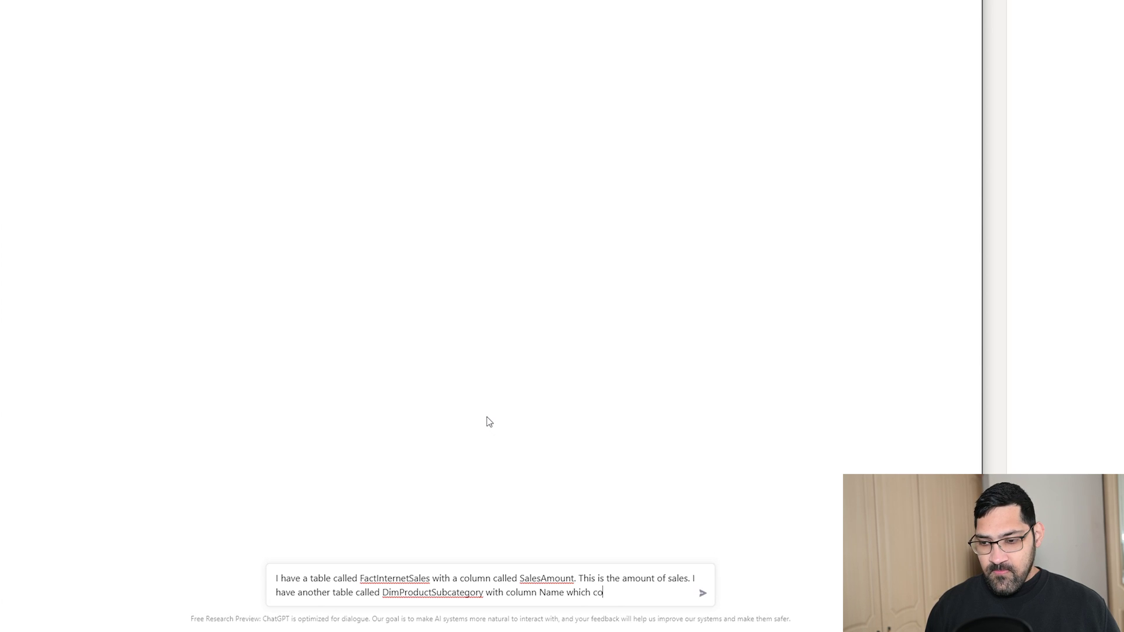
{"action": "type", "text": "dist"}
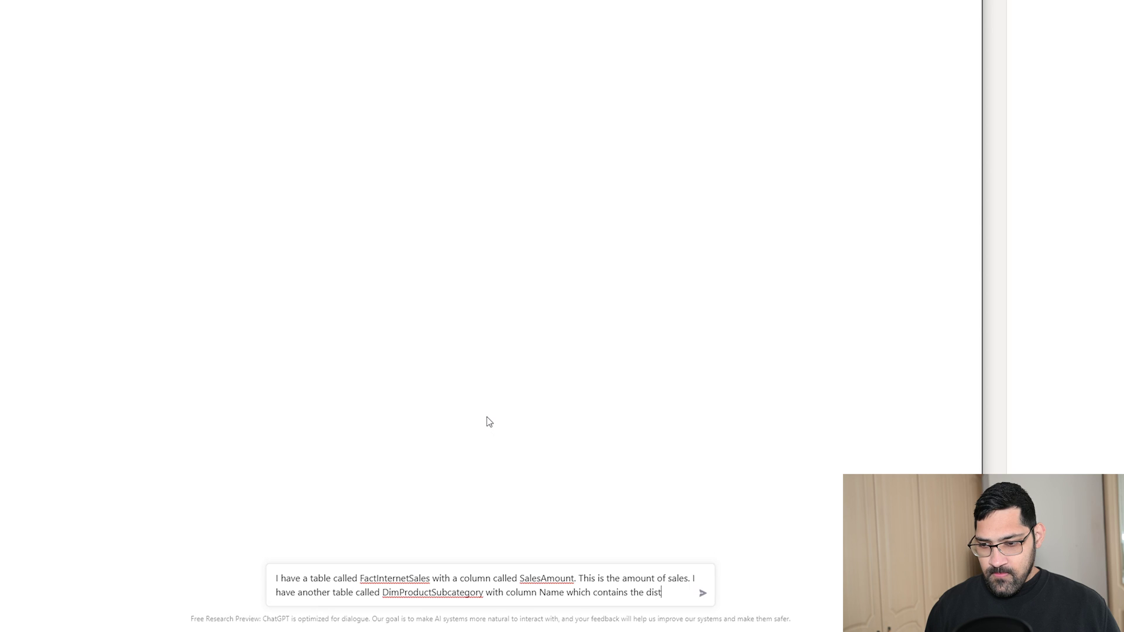
{"action": "type", "text": "inct names of each product sub"}
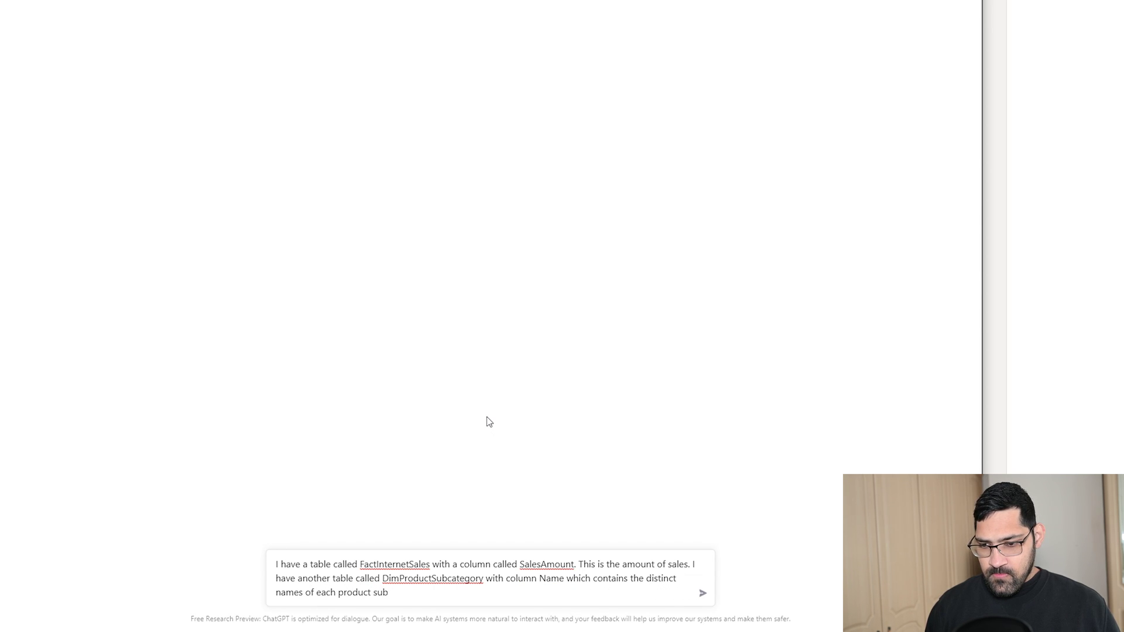
{"action": "type", "text": "category."}
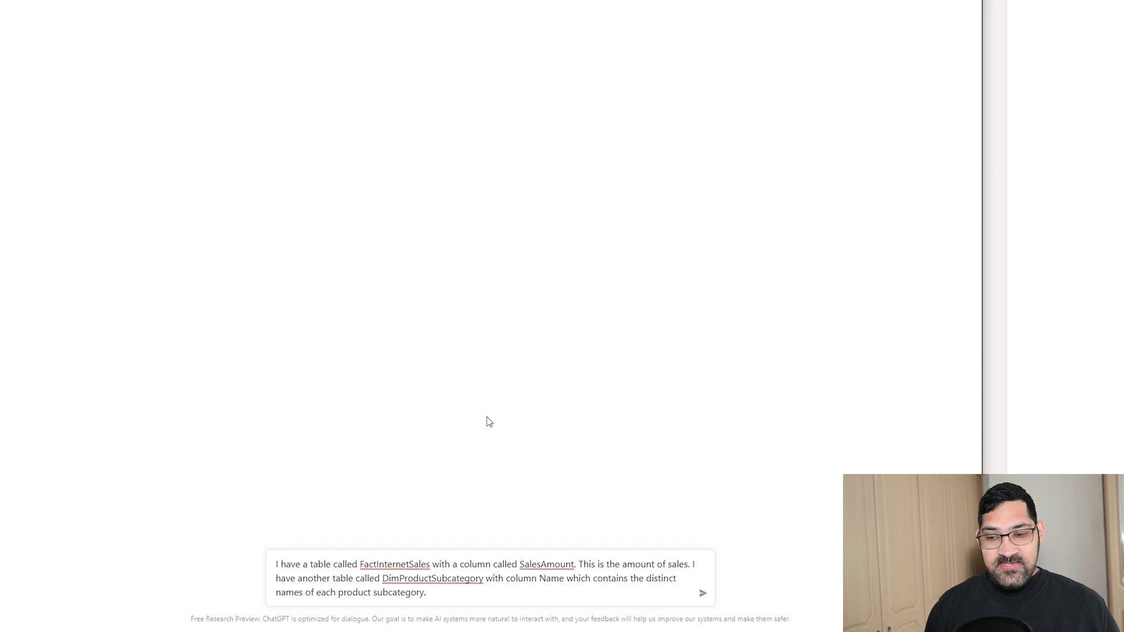
{"action": "type", "text": "The Dim"}
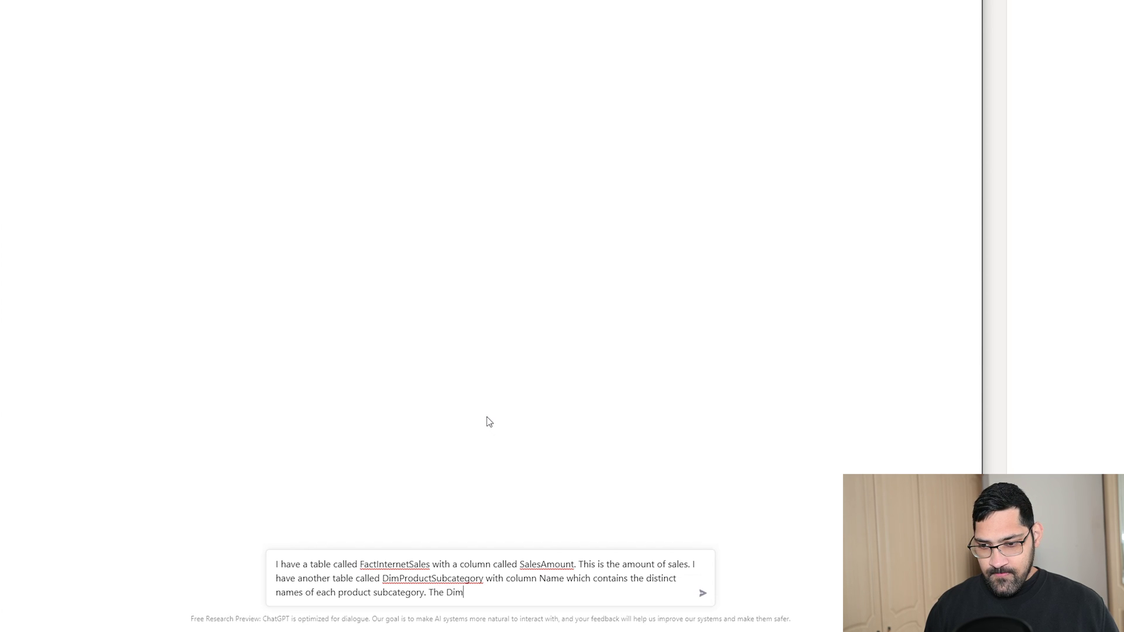
{"action": "type", "text": "ProductSub"}
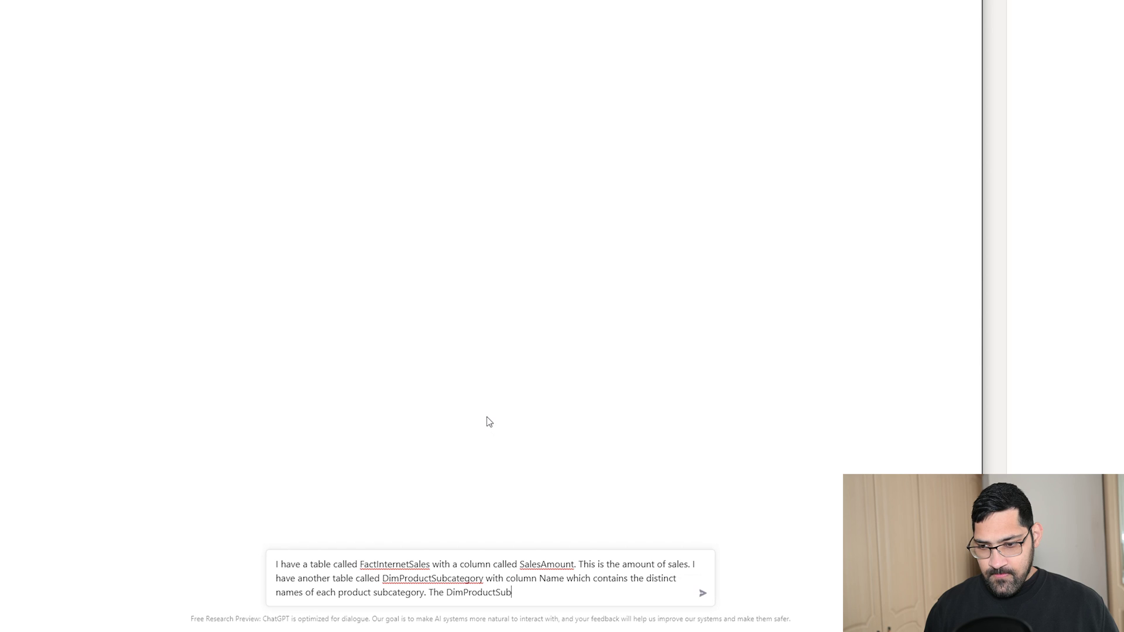
{"action": "type", "text": "category"}
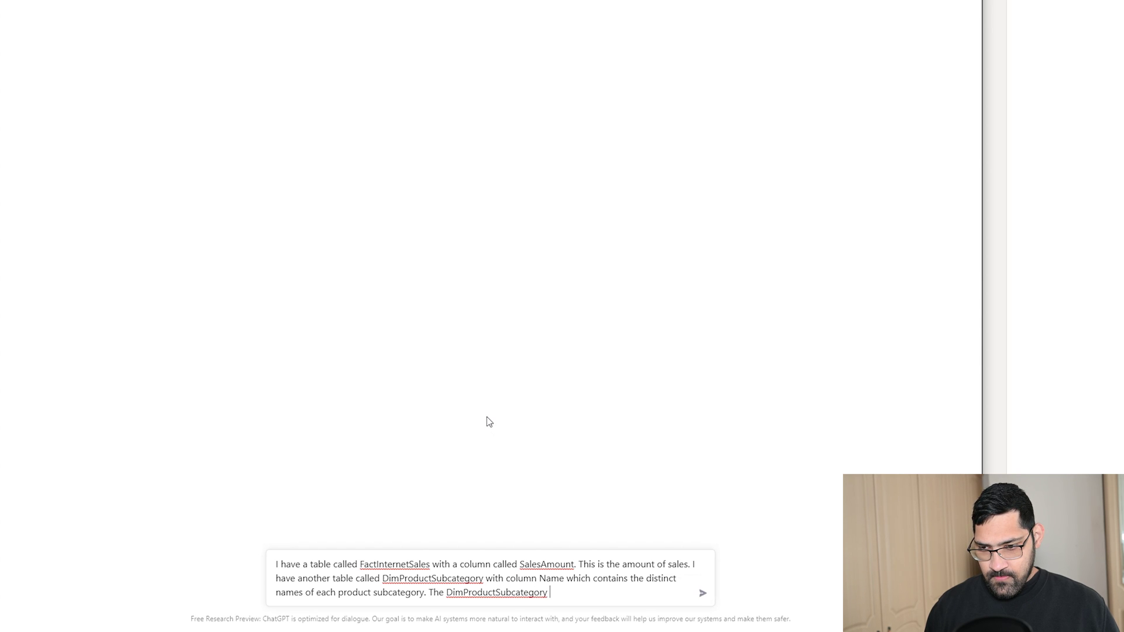
{"action": "type", "text": " table is link"}
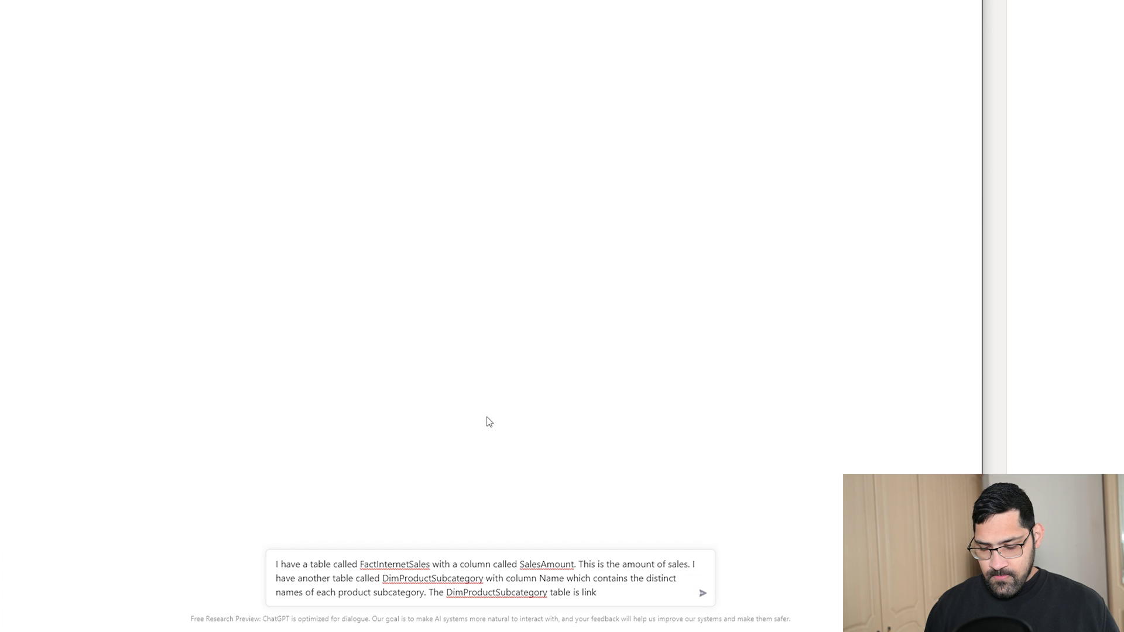
{"action": "type", "text": "ed to FactInternetSales."}
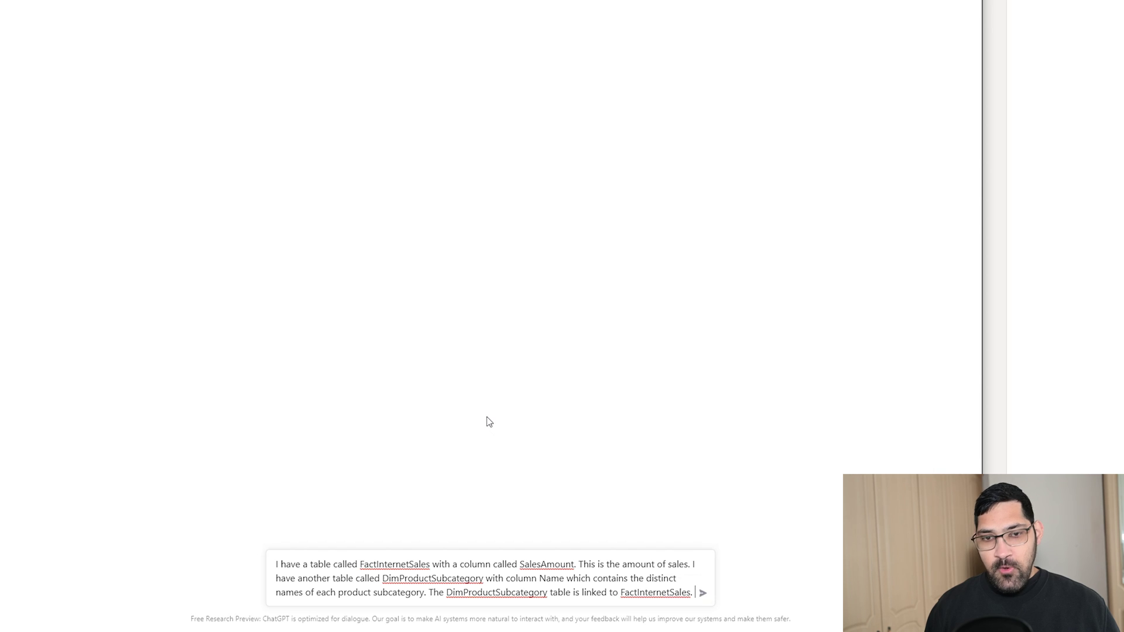
Step: Ask ChatGPT for a Power BI DAX measure totalling sales where subcategory is "Mountain Bikes"
{"action": "type", "text": "I want to calcu"}
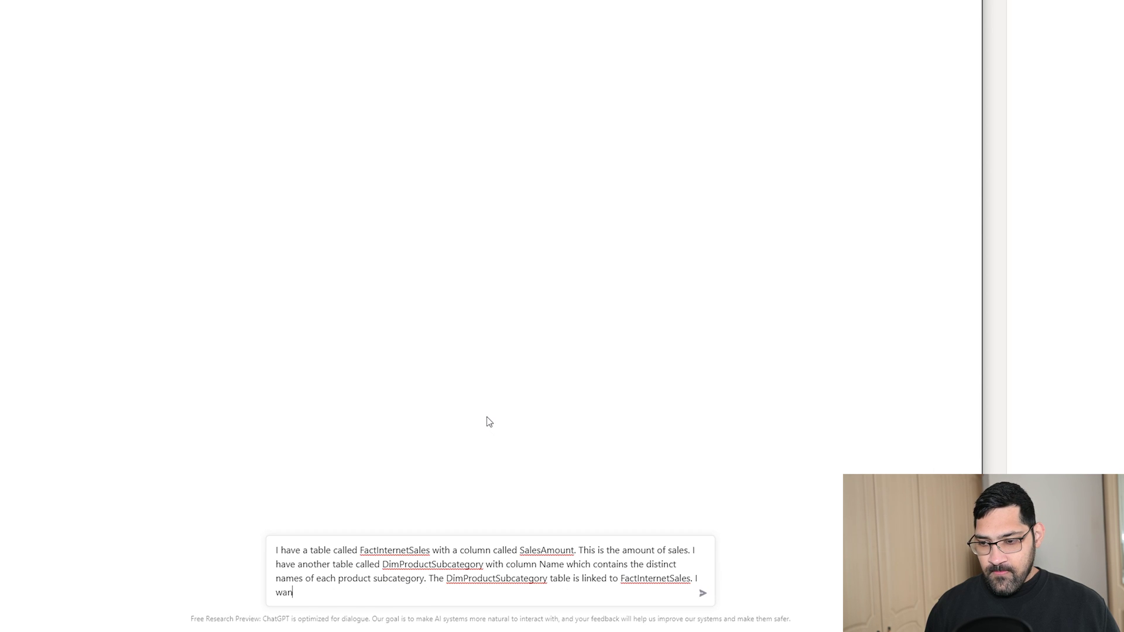
{"action": "type", "text": "late the total sales amount where the product subca"}
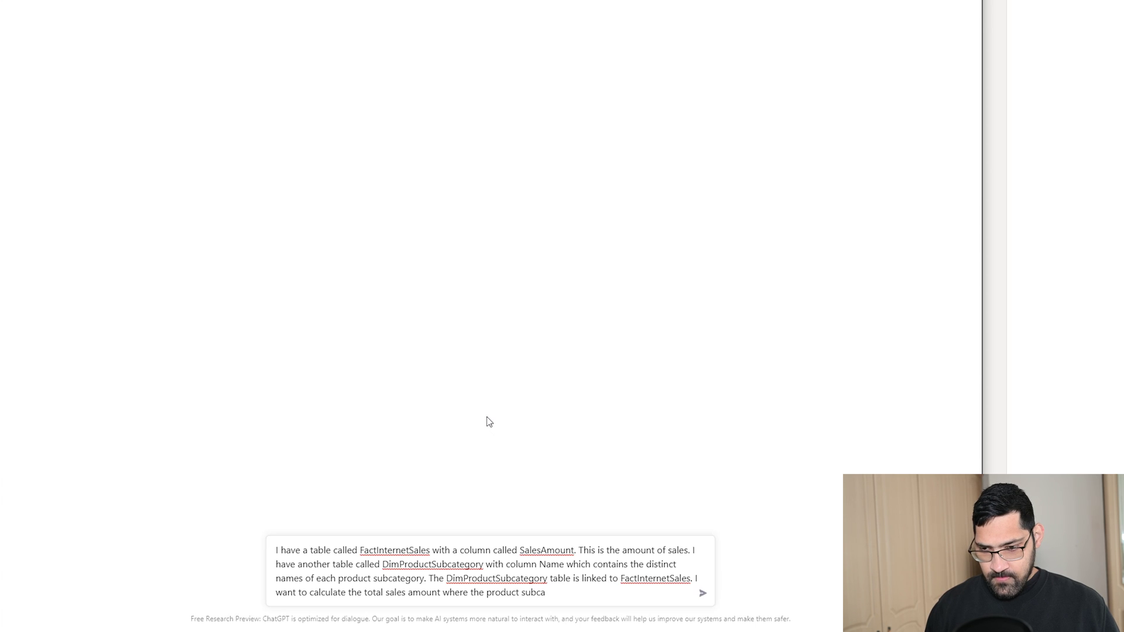
{"action": "type", "text": "tegory name is \"Mountain Bikes\"."}
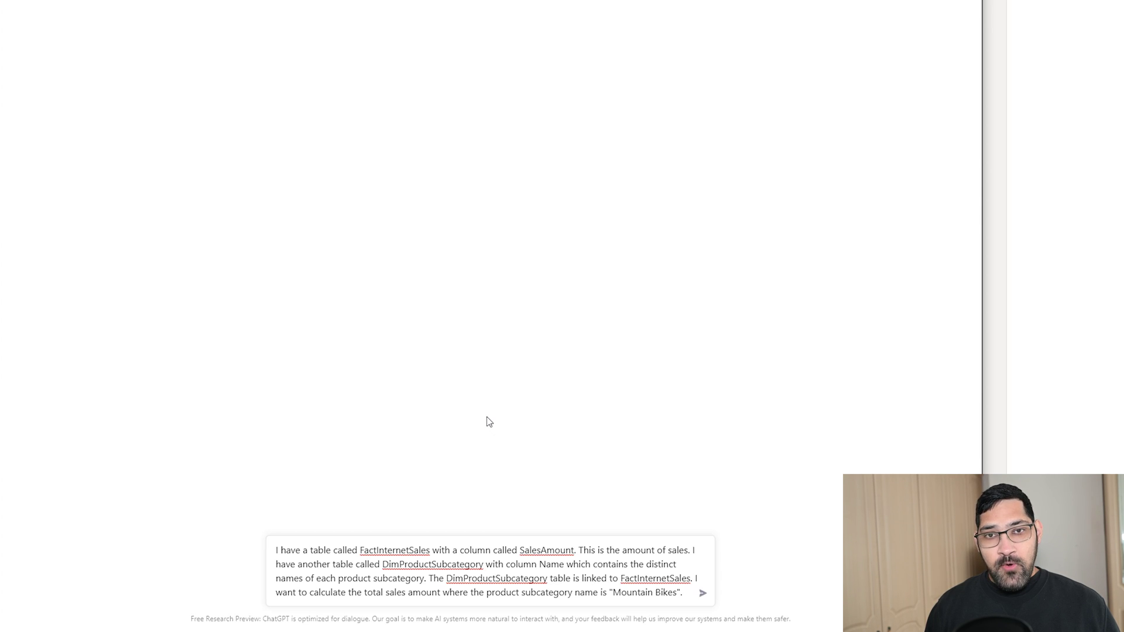
{"action": "type", "text": "Write me a "}
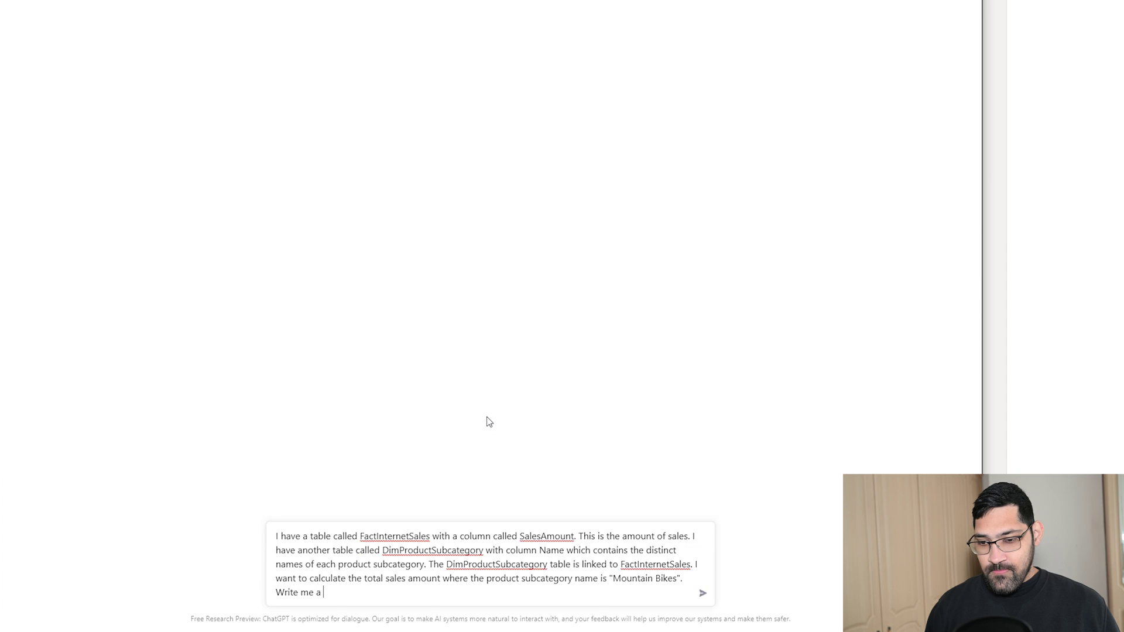
{"action": "type", "text": "dax measure that "}
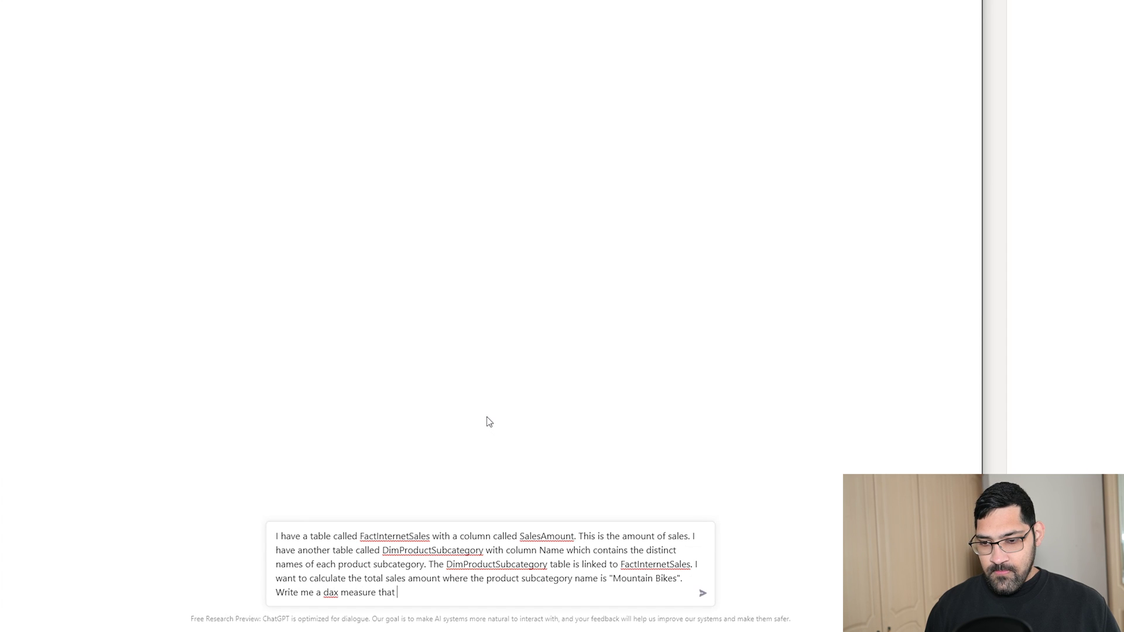
{"action": "type", "text": "I can use in Power BI"}
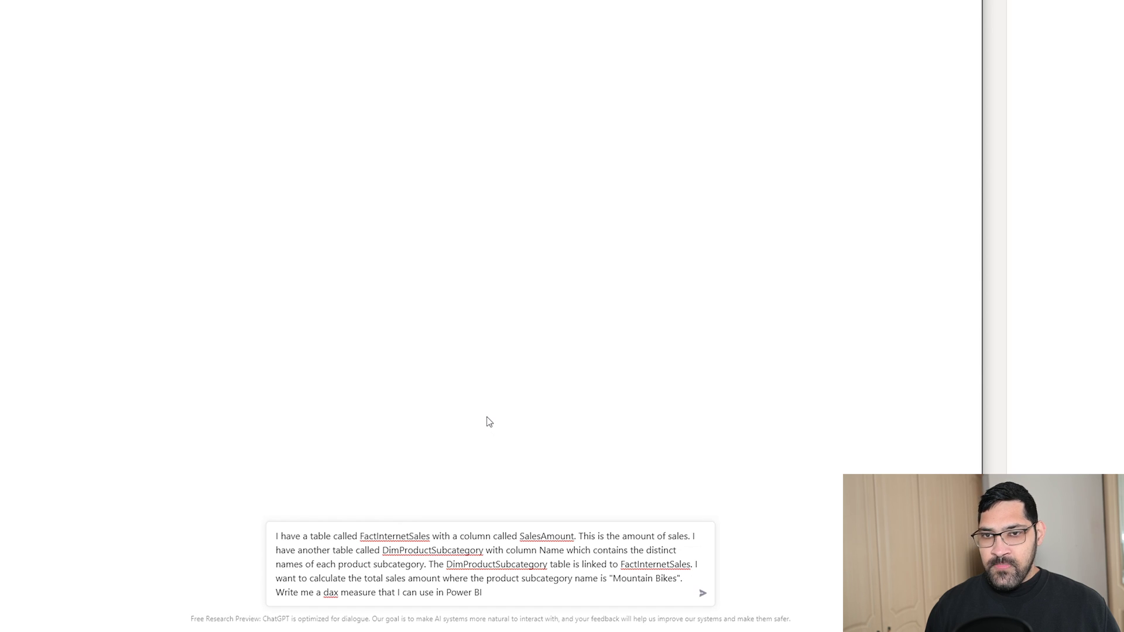
{"action": "key", "text": "Return"}
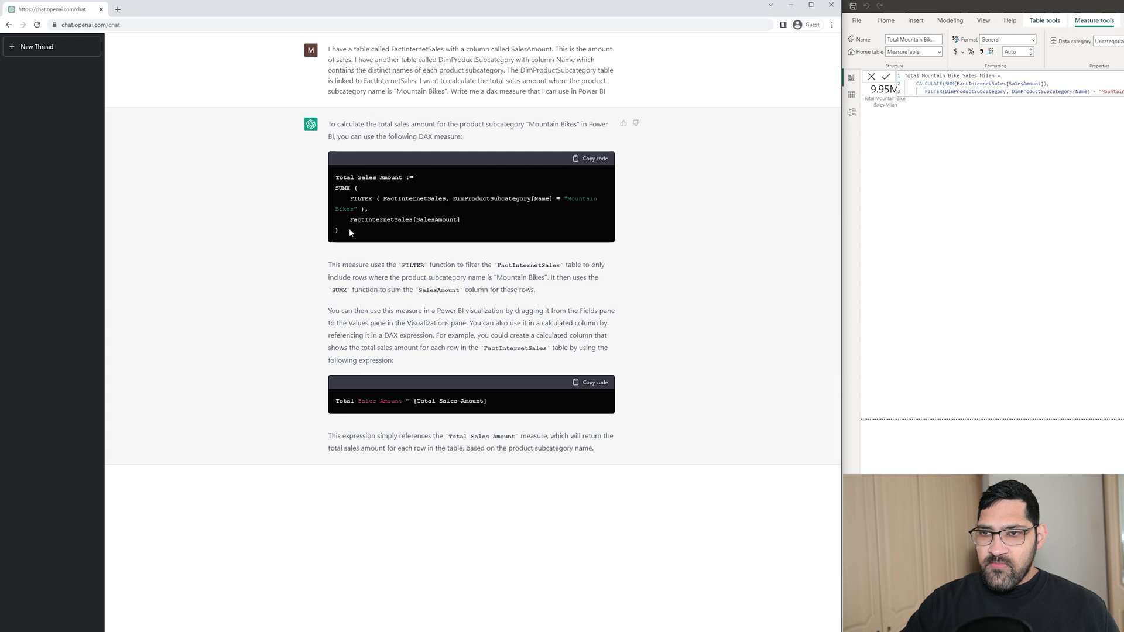
Step: Select ChatGPT's suggested SUMX-over-FILTER Total Sales Amount measure code
{"action": "left_click_drag", "start_coordinate": [349, 231], "coordinate": [335, 177]}
{"action": "key", "text": "ctrl+c"}
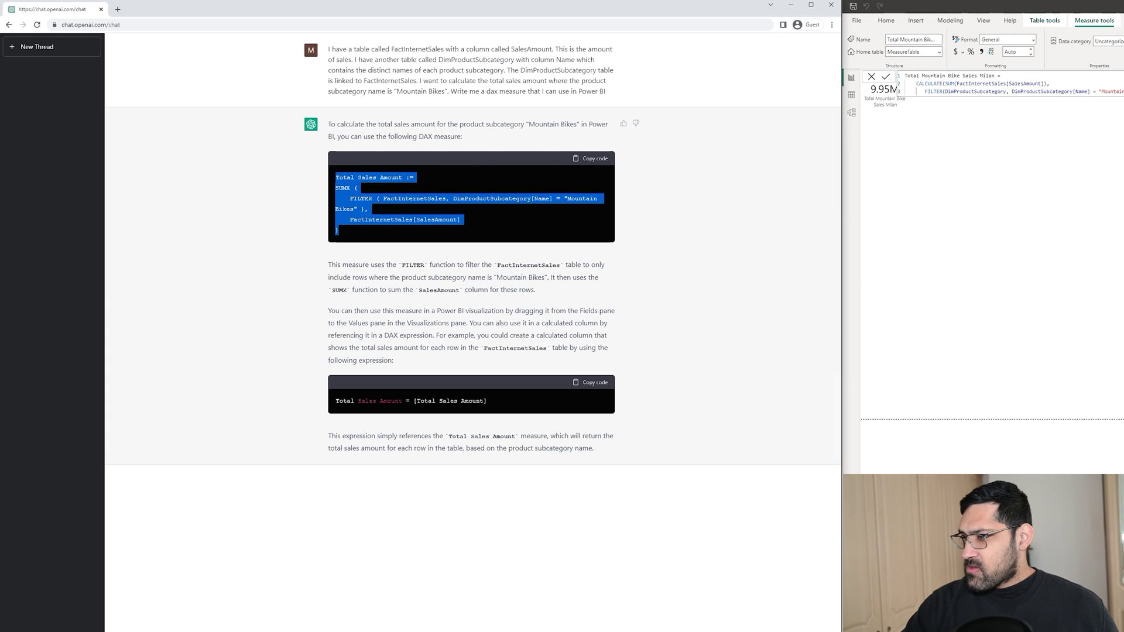
Step: Paste ChatGPT's SUMX code as a new Total Sales Amount measure and commit it
{"action": "key", "text": "alt+Tab"}
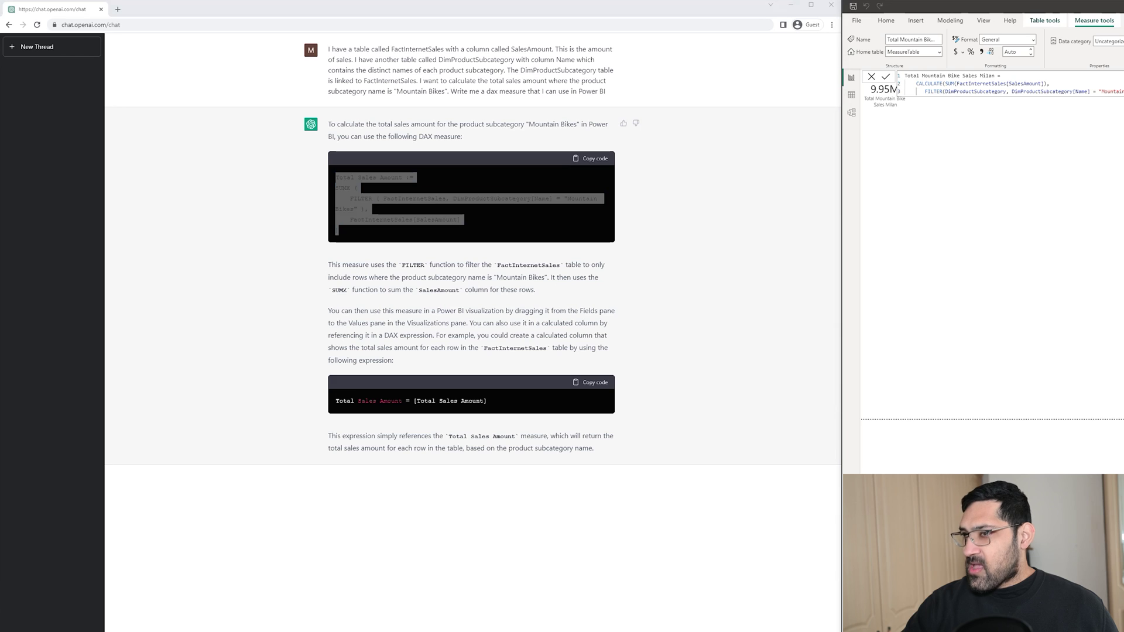
{"action": "left_click", "coordinate": [1074, 5]}
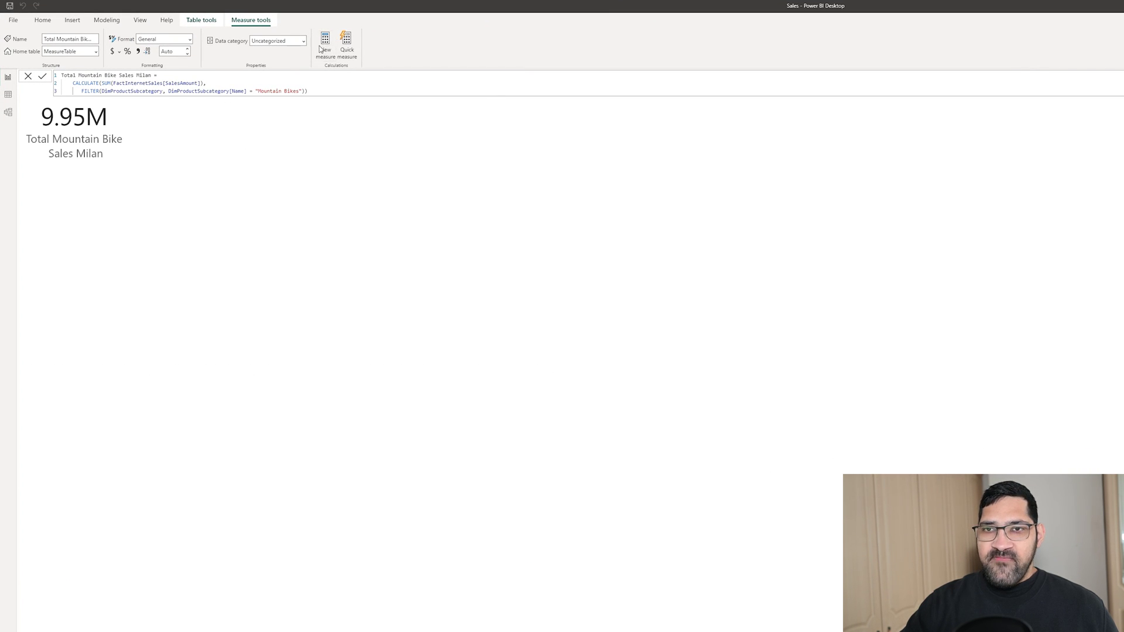
{"action": "key", "text": "alt+j+m+n"}
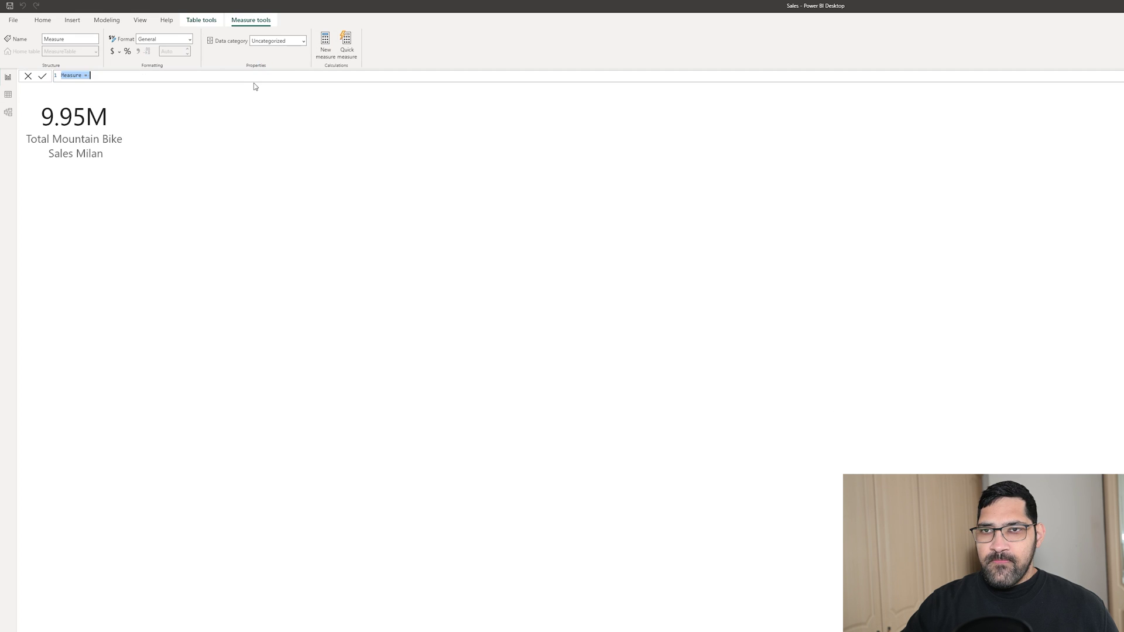
{"action": "key", "text": "ctrl+v"}
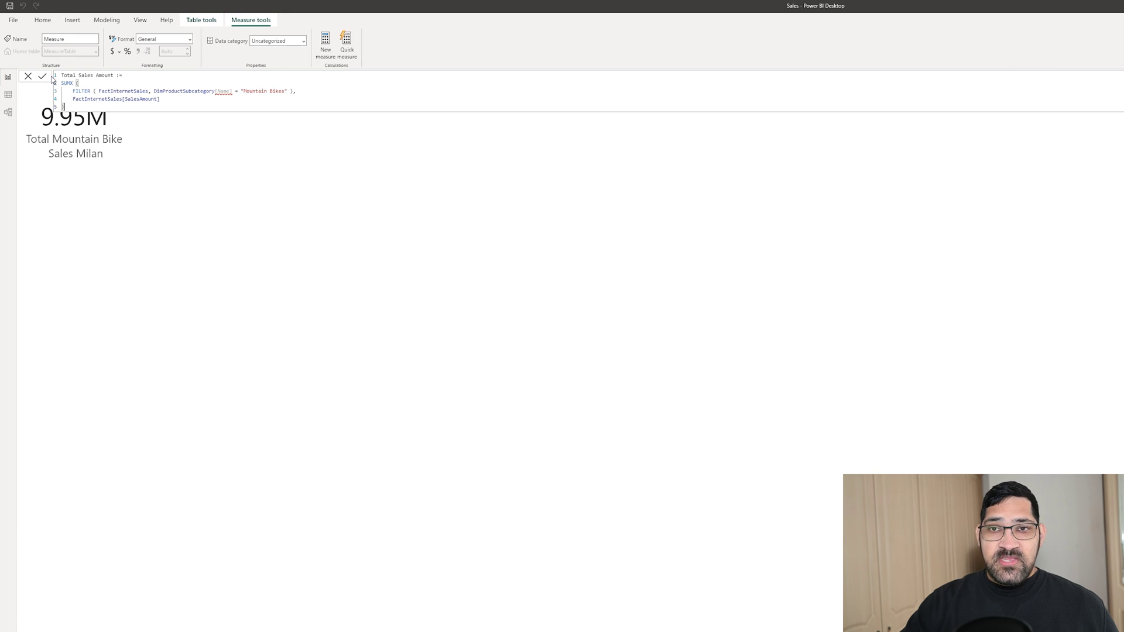
{"action": "left_click", "coordinate": [45, 78]}
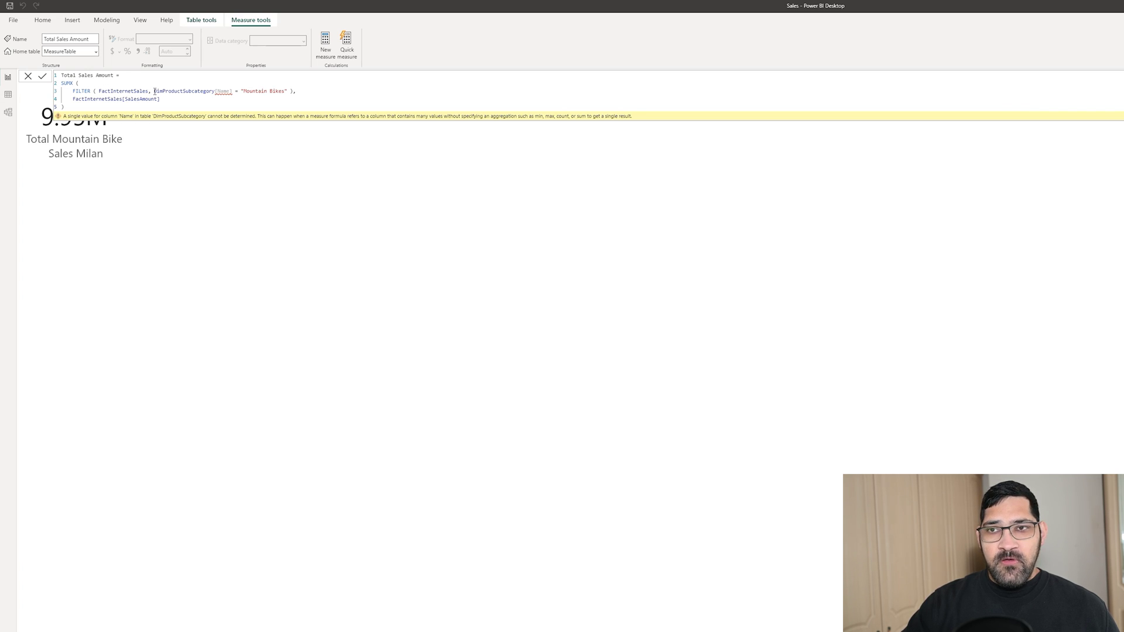
{"action": "left_click_drag", "start_coordinate": [154, 91], "coordinate": [289, 90]}
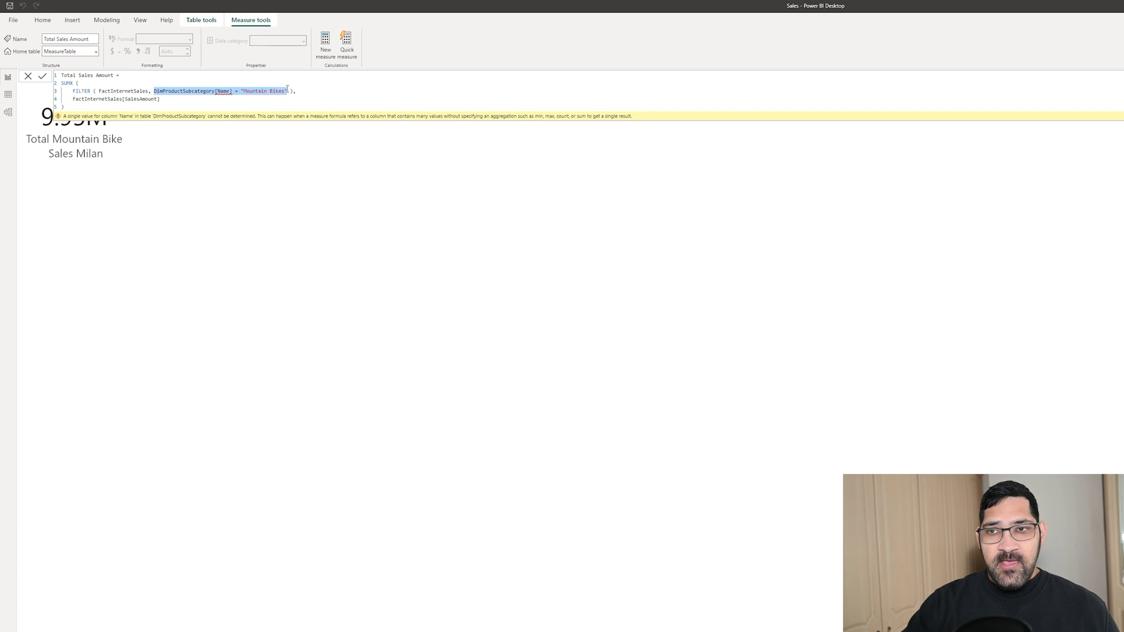
{"action": "left_click", "coordinate": [287, 90]}
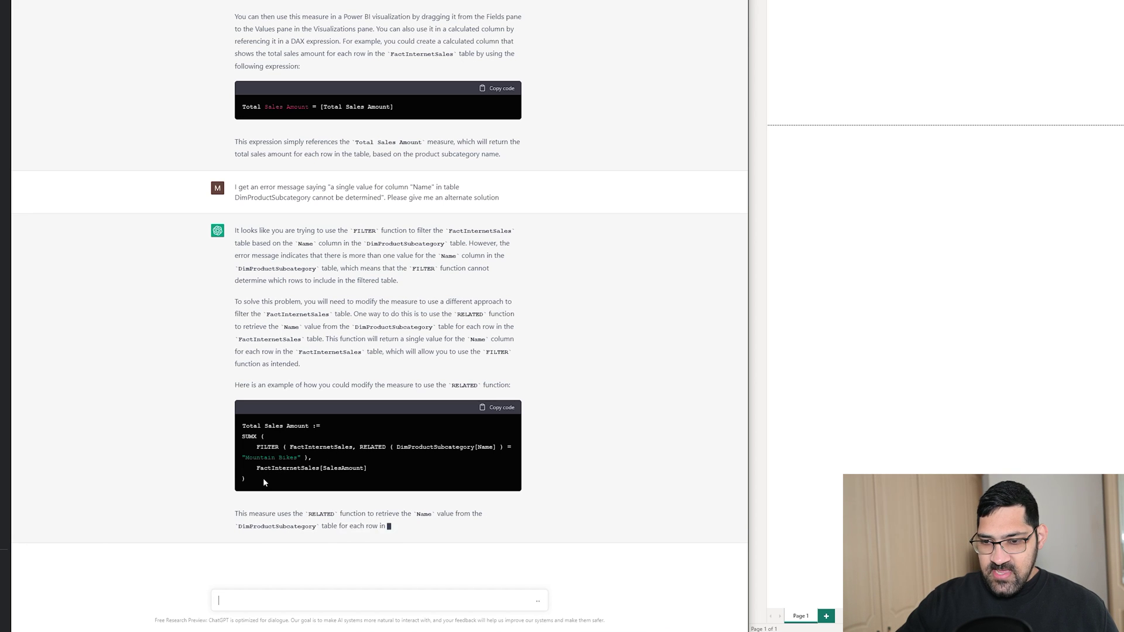
Step: Select ChatGPT's revised measure that filters by RELATED(DimProductSubcategory[Name])
{"action": "left_click_drag", "start_coordinate": [262, 478], "coordinate": [251, 447]}
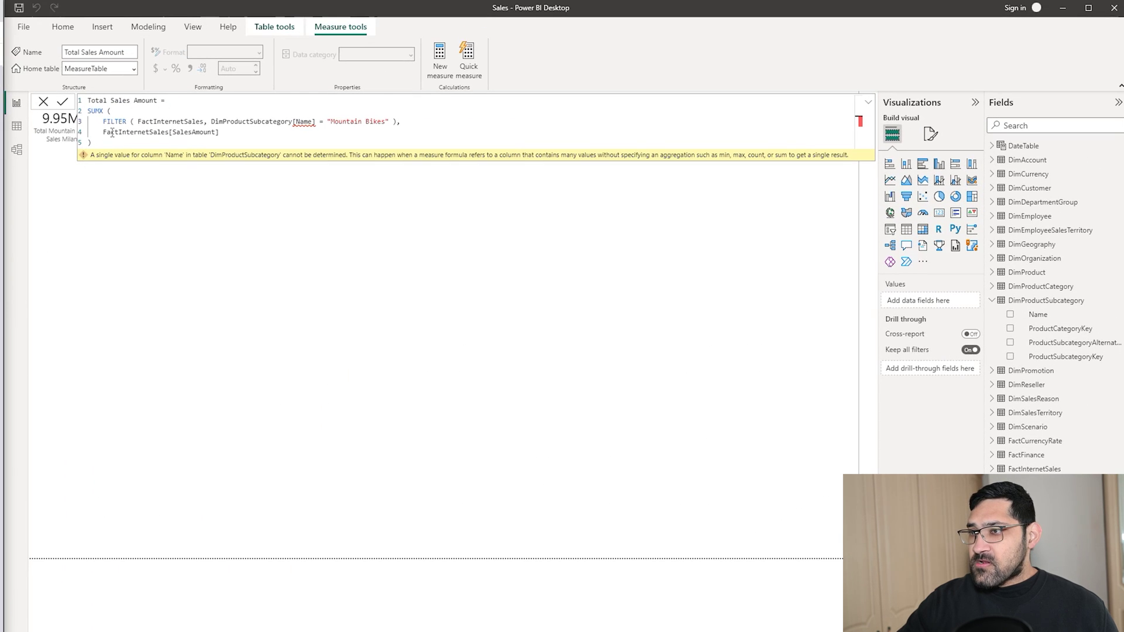
Step: Replace the Total Sales Amount formula with the RELATED version and commit it
{"action": "left_click_drag", "start_coordinate": [99, 144], "coordinate": [87, 111]}
{"action": "type", "text": "SUMX (     FILTER ( FactInternetSales, RELATED ( DimProductSubcategory[Name] ) = \"Mountain Bikes\" ),     FactInternetSales[SalesAmount] )"}
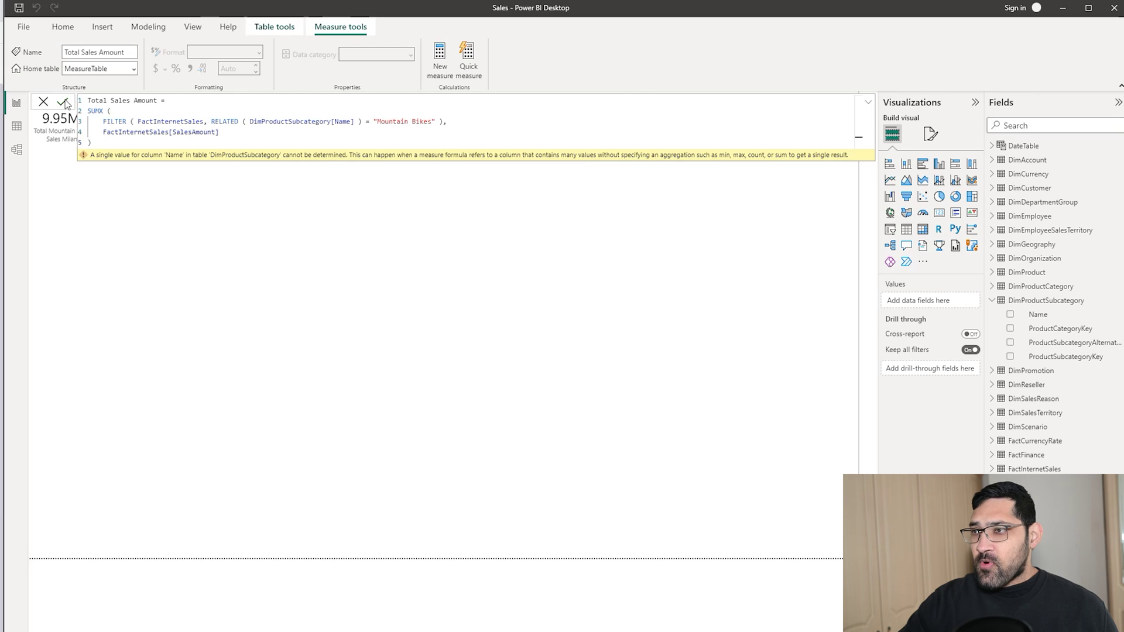
{"action": "left_click", "coordinate": [62, 103]}
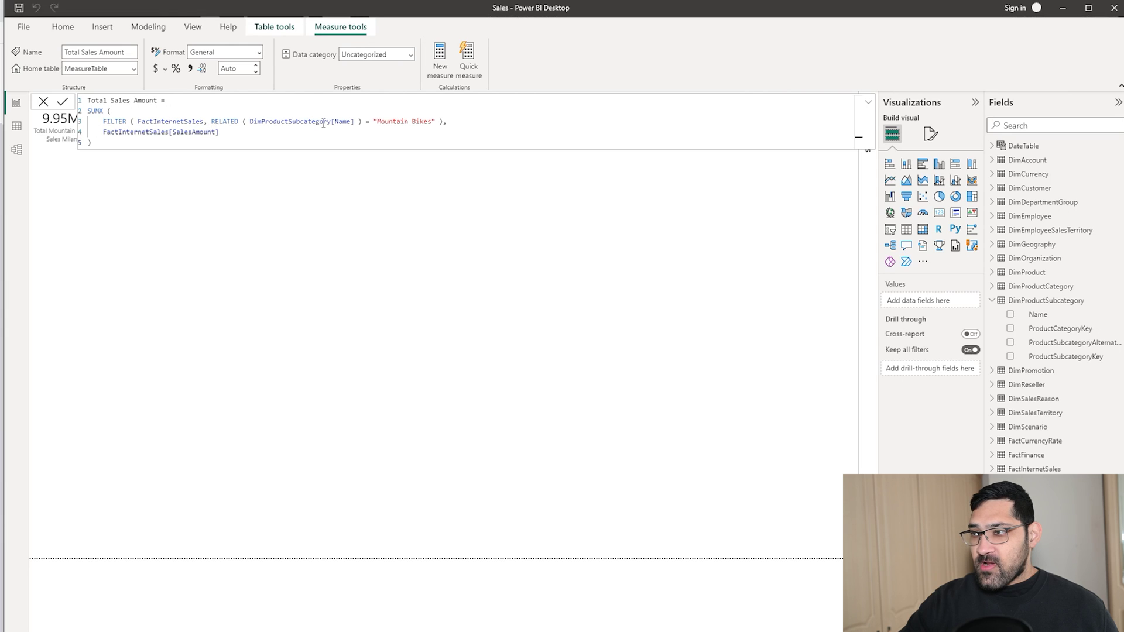
{"action": "left_click", "coordinate": [318, 246]}
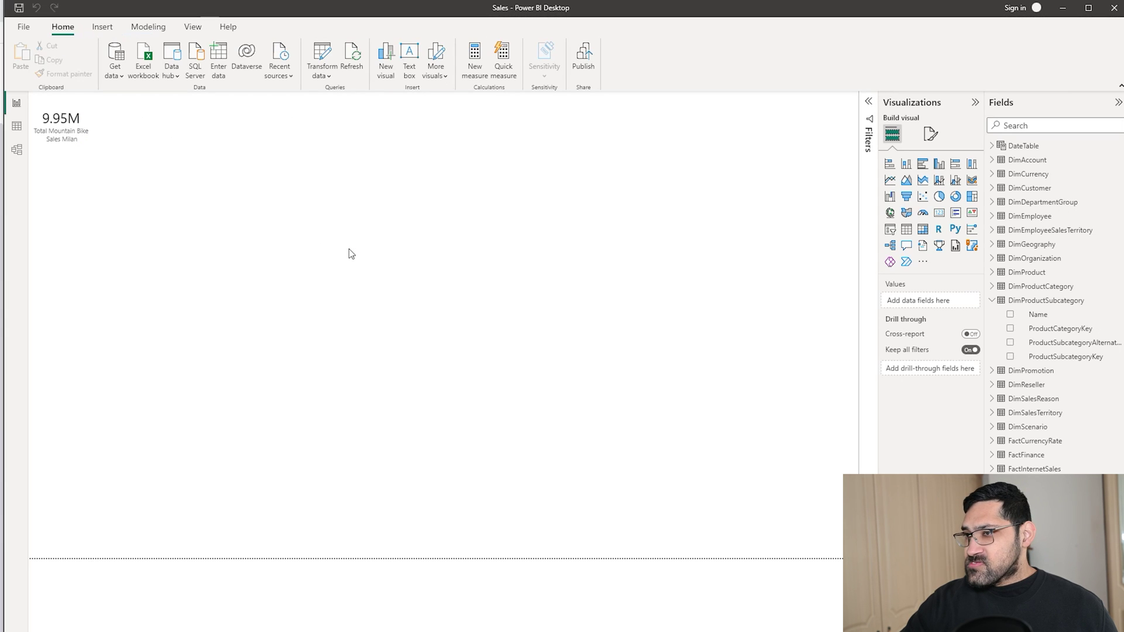
Step: Add a second card showing Total Sales Amount (9.95M) beside the original card
{"action": "left_click", "coordinate": [939, 213]}
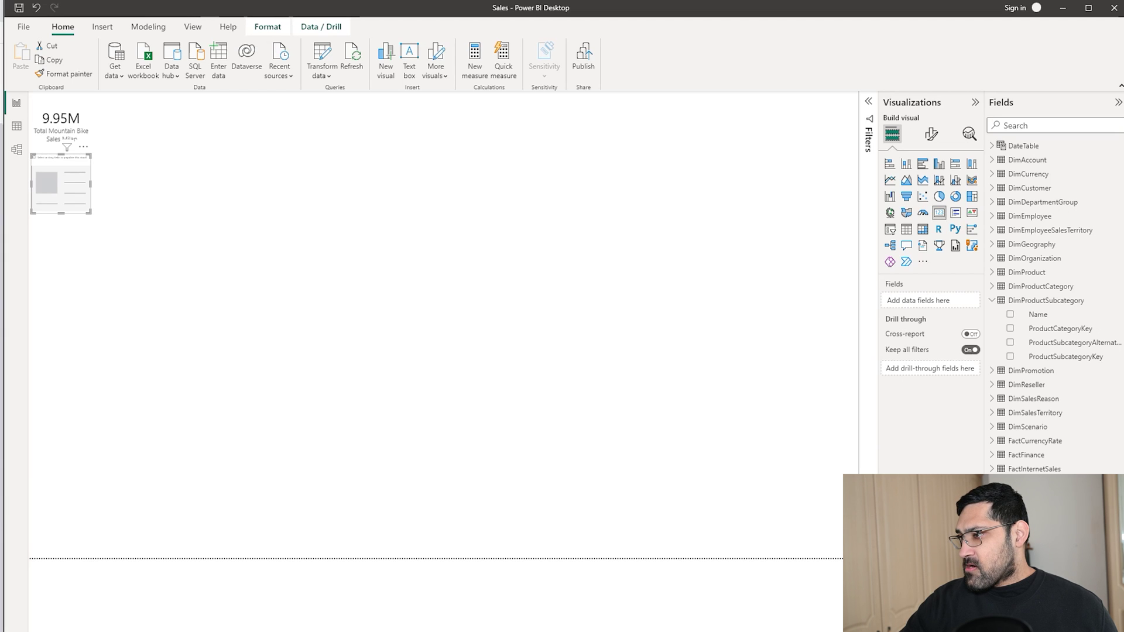
{"action": "left_click_drag", "start_coordinate": [1048, 498], "coordinate": [922, 301]}
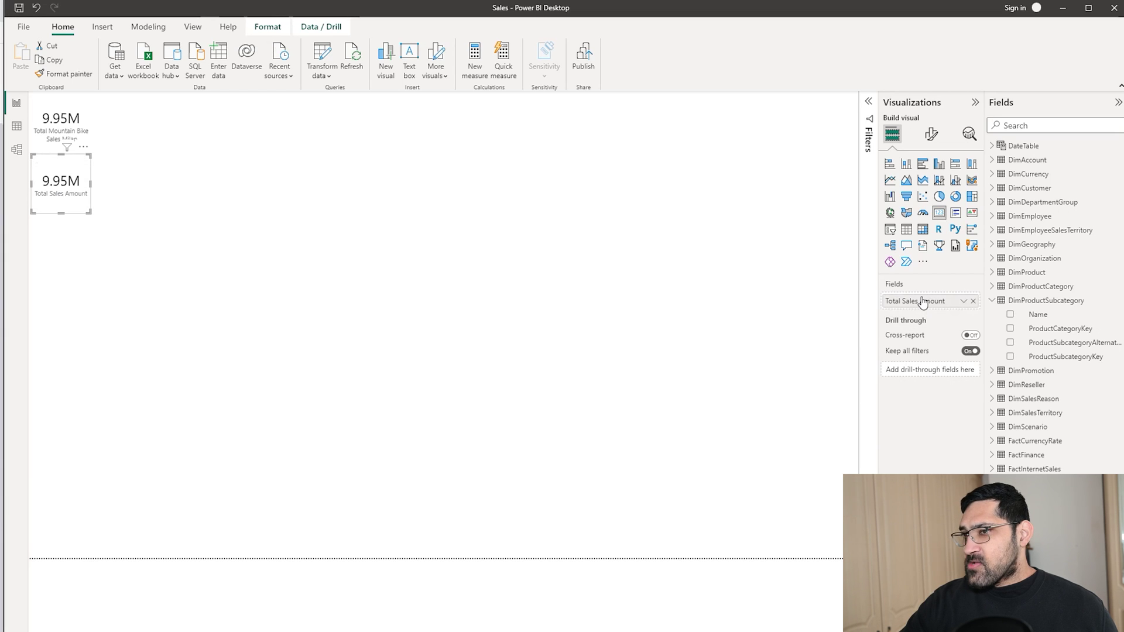
{"action": "left_click_drag", "start_coordinate": [165, 8], "coordinate": [705, 3]}
{"action": "left_click_drag", "start_coordinate": [93, 287], "coordinate": [297, 141]}
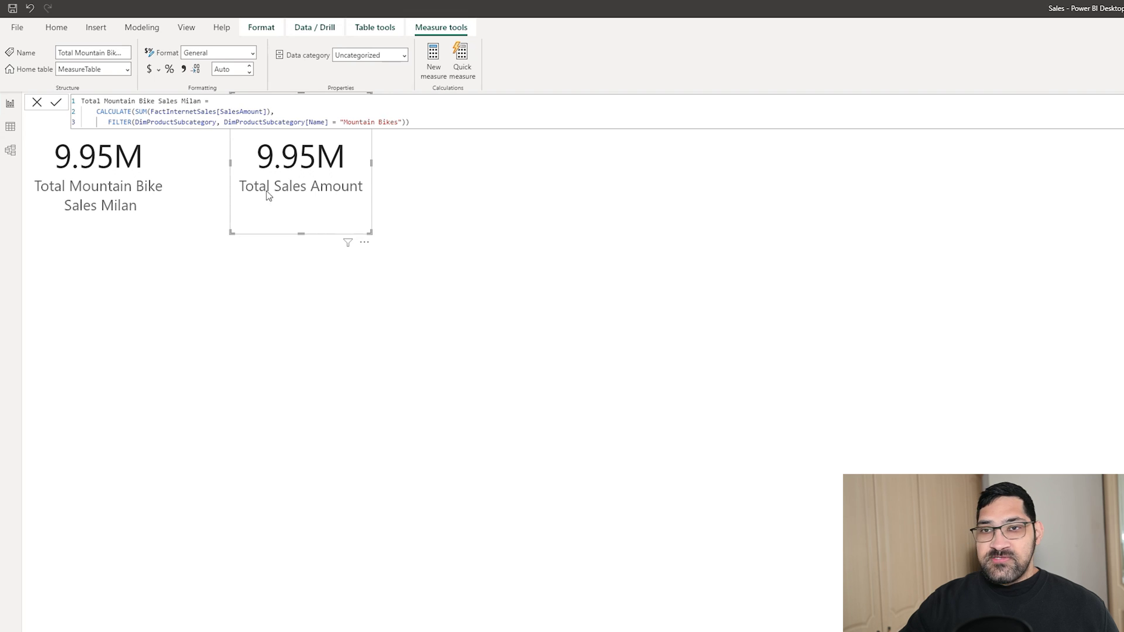
Step: Compare the original Mountain Bikes formula with the pasted SUMX/FILTER/RELATED Total Sales Amount formula
{"action": "left_click_drag", "start_coordinate": [410, 123], "coordinate": [93, 112]}
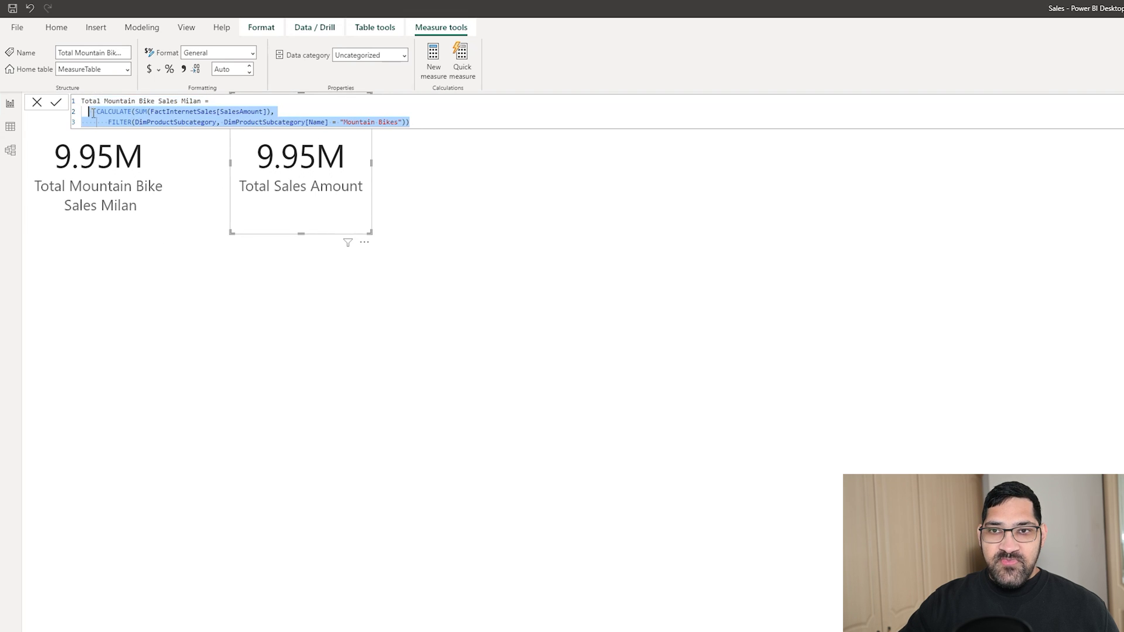
{"action": "key", "text": "Right"}
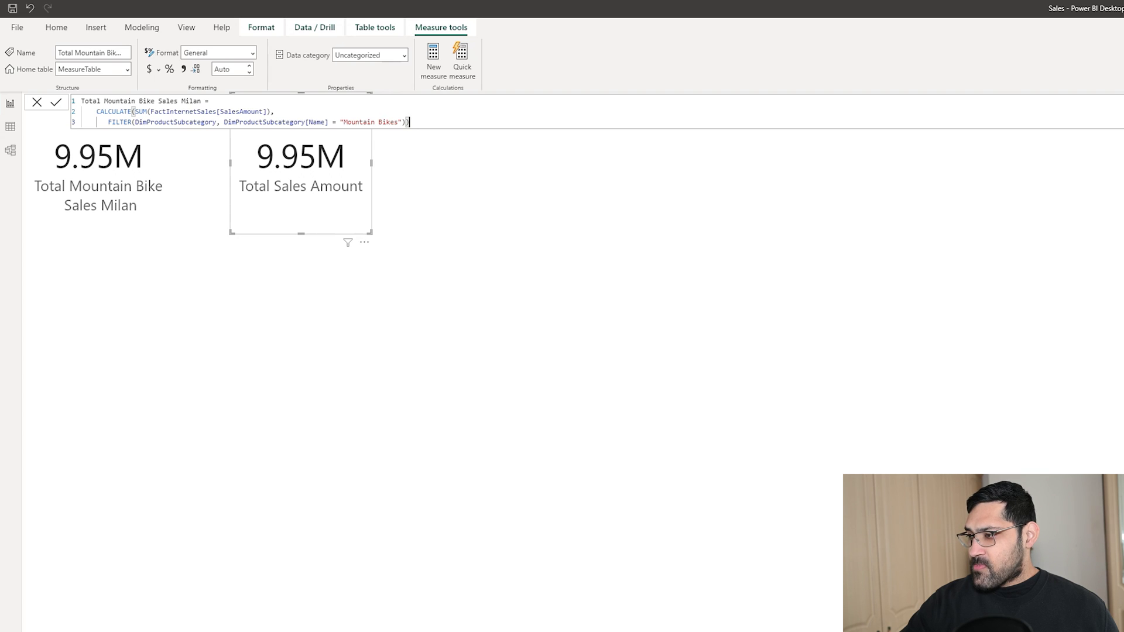
{"action": "key", "text": "ctrl+a"}
{"action": "type", "text": "Total Sales Amount = SUMX (     FILTER ( FactInternetSales, RELATED ( DimProductSubcategory[Name] ) = \"Mountain Bikes\" ),     FactInternetSales[SalesAmount] )"}
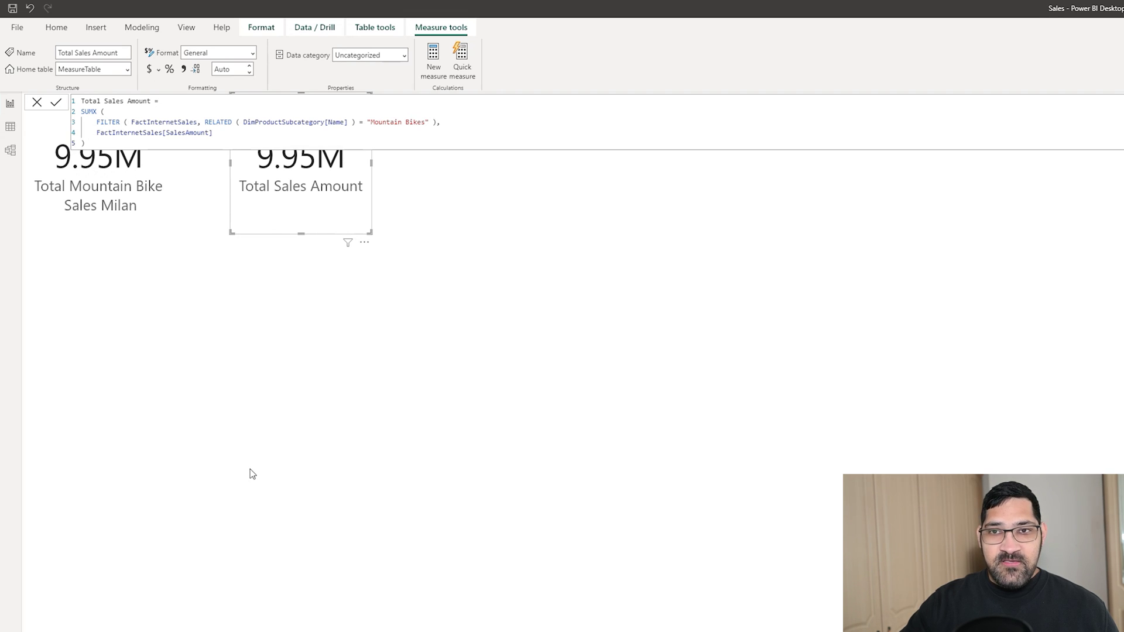
Step: Deselect the card, then return to ChatGPT and clear the RELATED code selection
{"action": "left_click", "coordinate": [240, 405]}
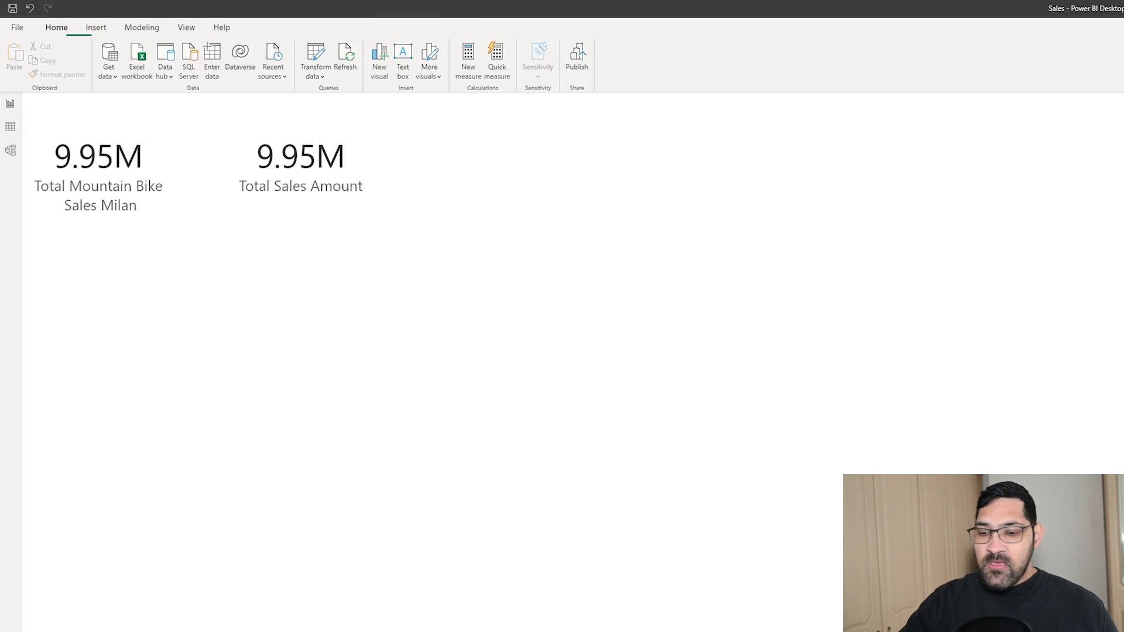
{"action": "key", "text": "alt+Tab"}
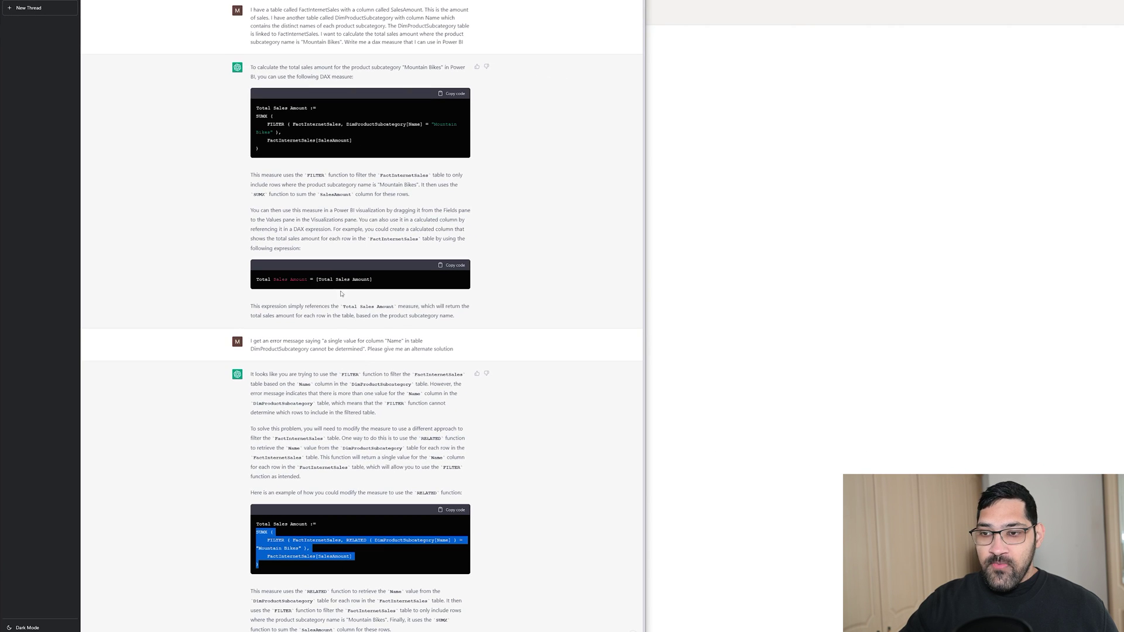
{"action": "left_click", "coordinate": [384, 463]}
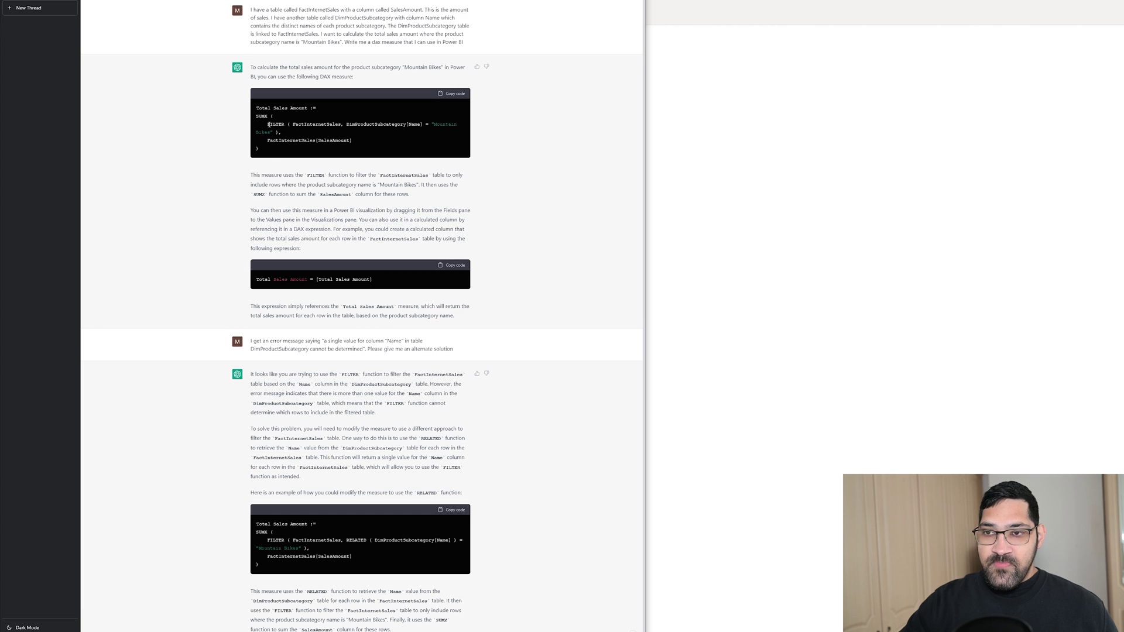